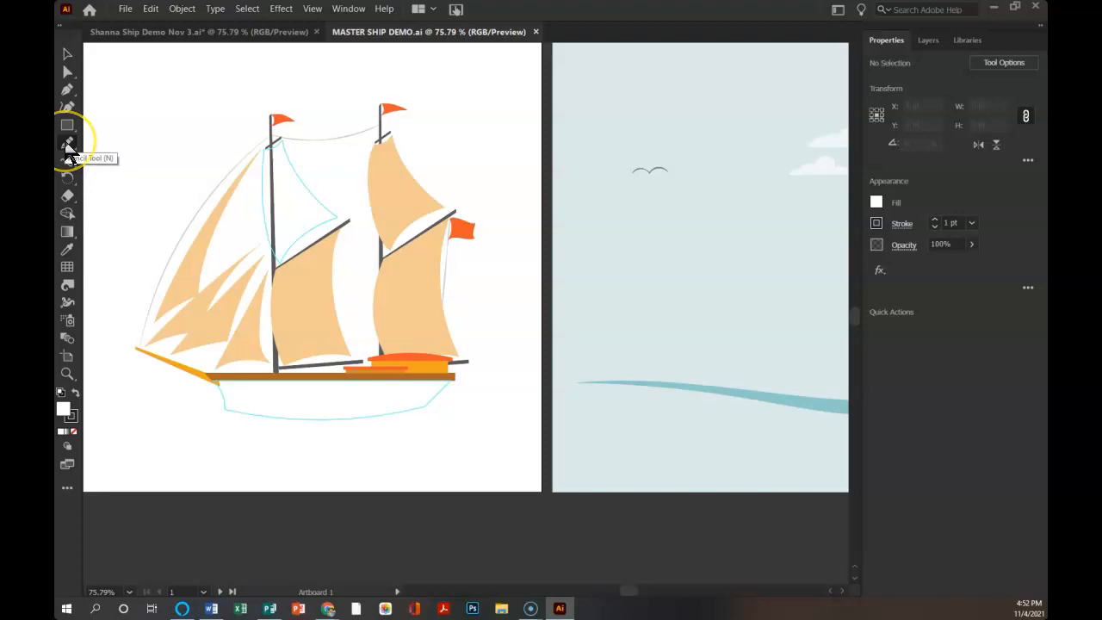
Step: Set the Pencil tool's fidelity to Smooth and trace the upper sail on the front mast as a closed path
{"action": "left_click", "coordinate": [69, 147]}
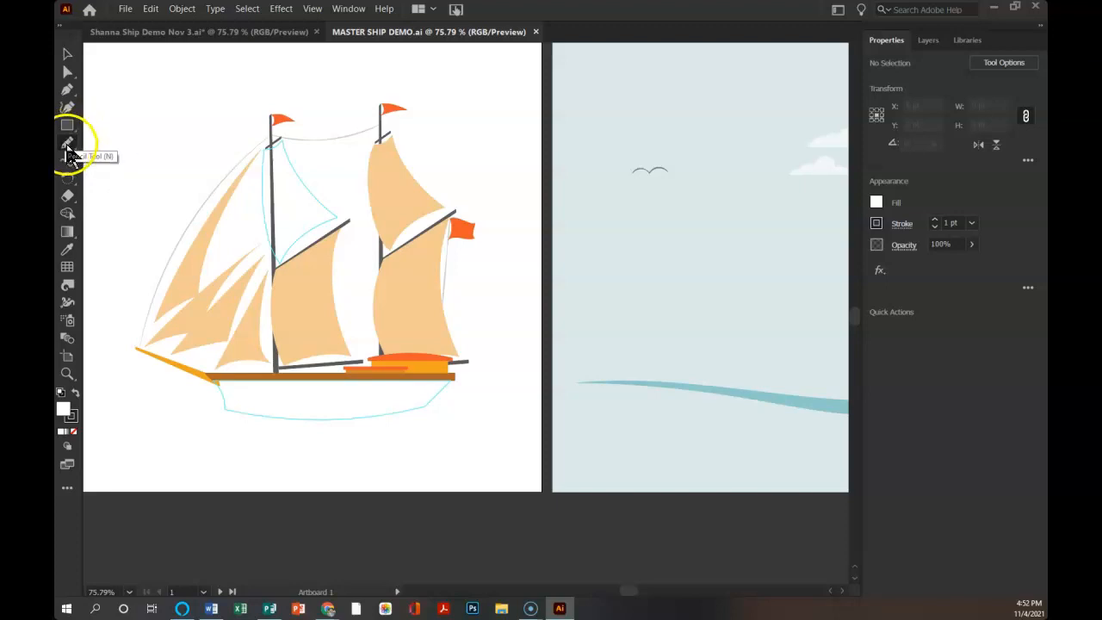
{"action": "double_click", "coordinate": [68, 146]}
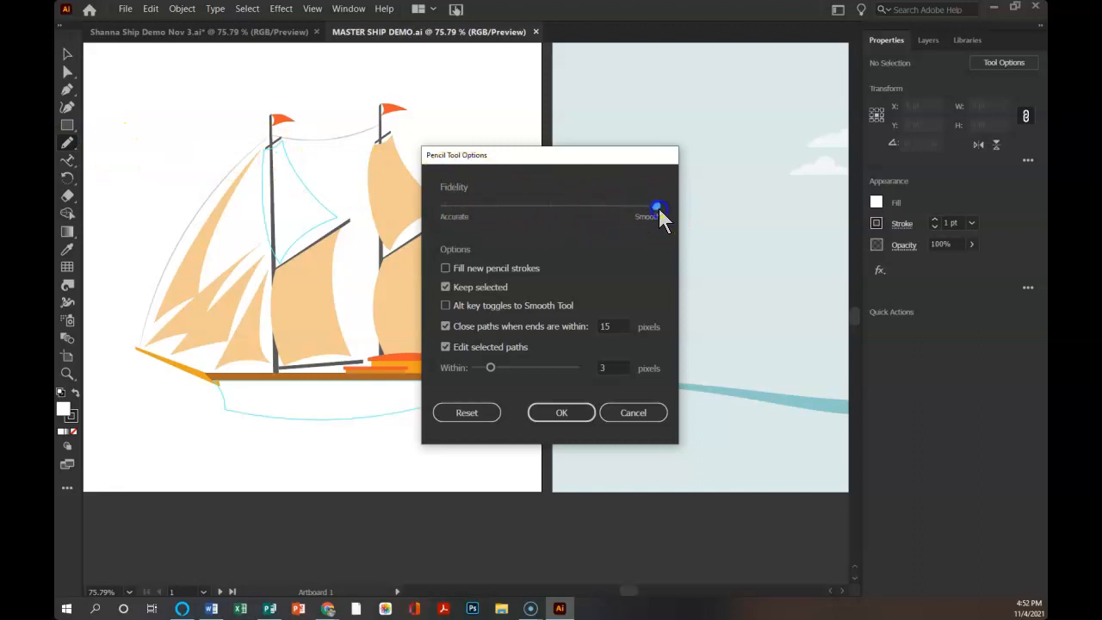
{"action": "left_click", "coordinate": [556, 411]}
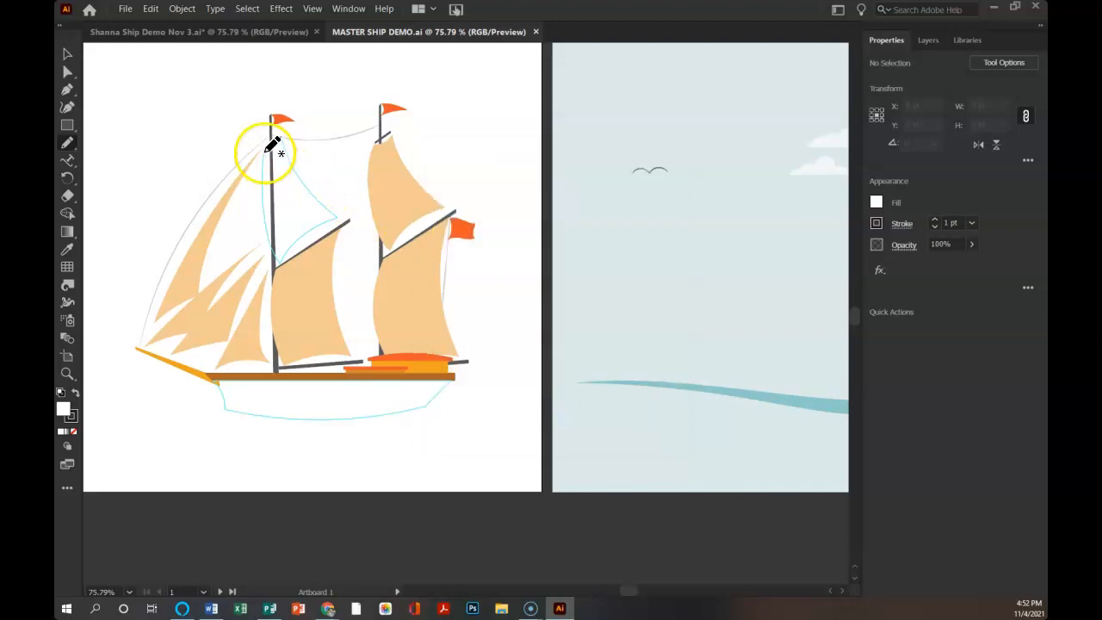
{"action": "mouse_move", "coordinate": [263, 148]}
{"action": "left_mouse_down"}
{"action": "mouse_move", "coordinate": [286, 142]}
{"action": "mouse_move", "coordinate": [341, 214]}
{"action": "mouse_move", "coordinate": [279, 251]}
{"action": "mouse_move", "coordinate": [281, 262]}
{"action": "mouse_move", "coordinate": [265, 147]}
{"action": "left_mouse_up"}
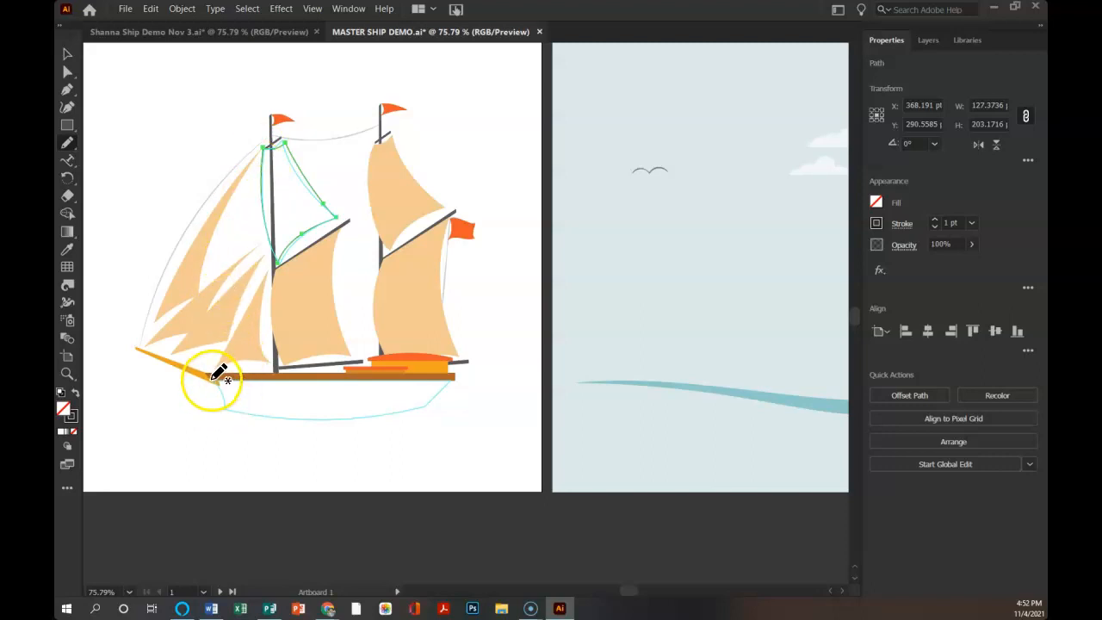
Step: Trace the hull outline below the deck with the Pencil tool, closing the path at the bow
{"action": "left_click_drag", "start_coordinate": [212, 380], "coordinate": [449, 382]}
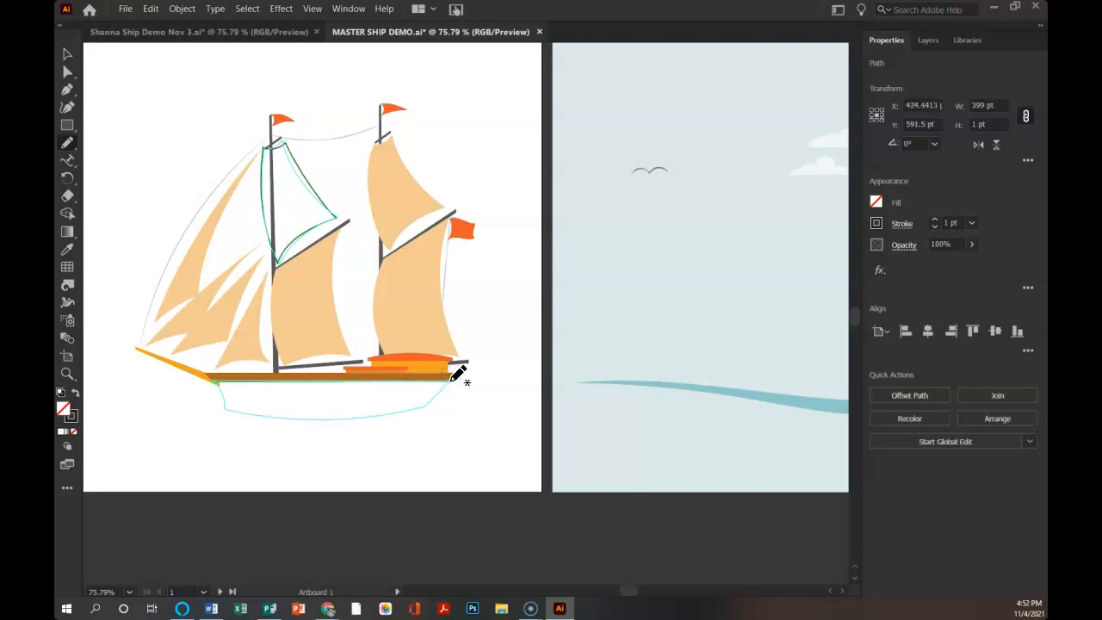
{"action": "left_click_drag", "start_coordinate": [448, 379], "coordinate": [427, 404]}
{"action": "left_click_drag", "start_coordinate": [427, 404], "coordinate": [427, 403]}
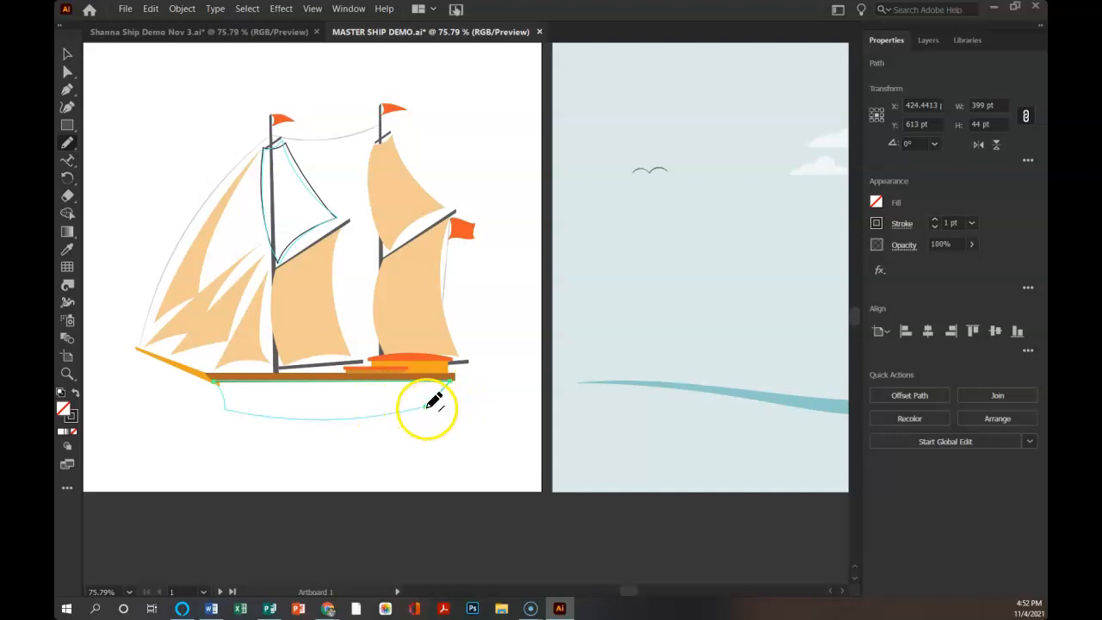
{"action": "mouse_move", "coordinate": [428, 403]}
{"action": "left_mouse_down"}
{"action": "mouse_move", "coordinate": [288, 419]}
{"action": "mouse_move", "coordinate": [222, 412]}
{"action": "mouse_move", "coordinate": [214, 378]}
{"action": "left_mouse_up"}
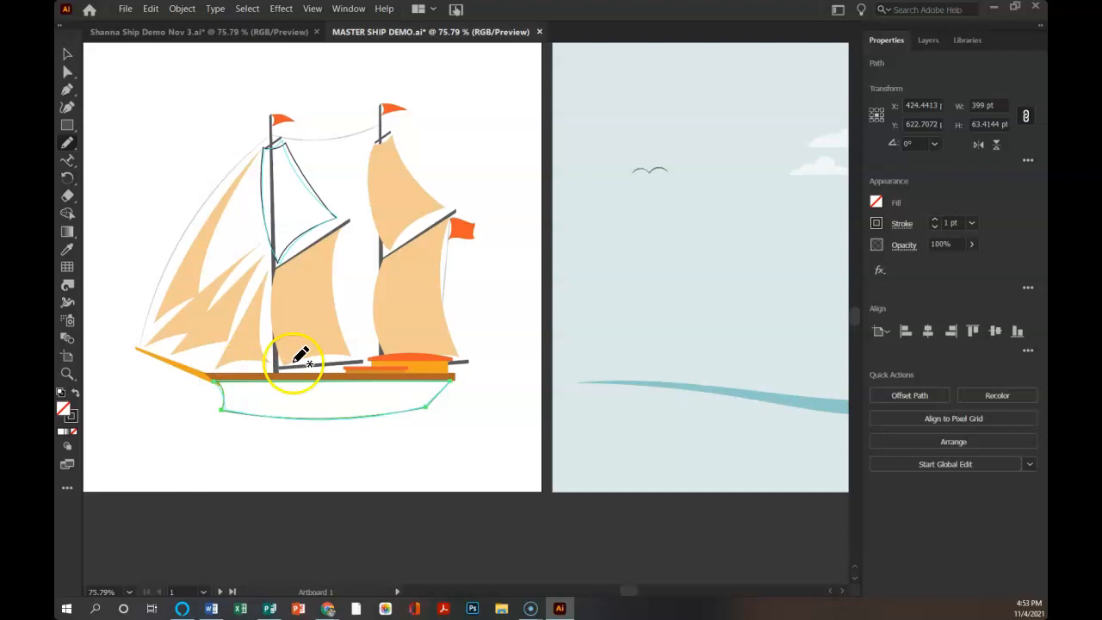
Step: Fill the traced hull with the dark brown swatch C=50 M=70 Y=80 K=70
{"action": "left_click", "coordinate": [877, 202]}
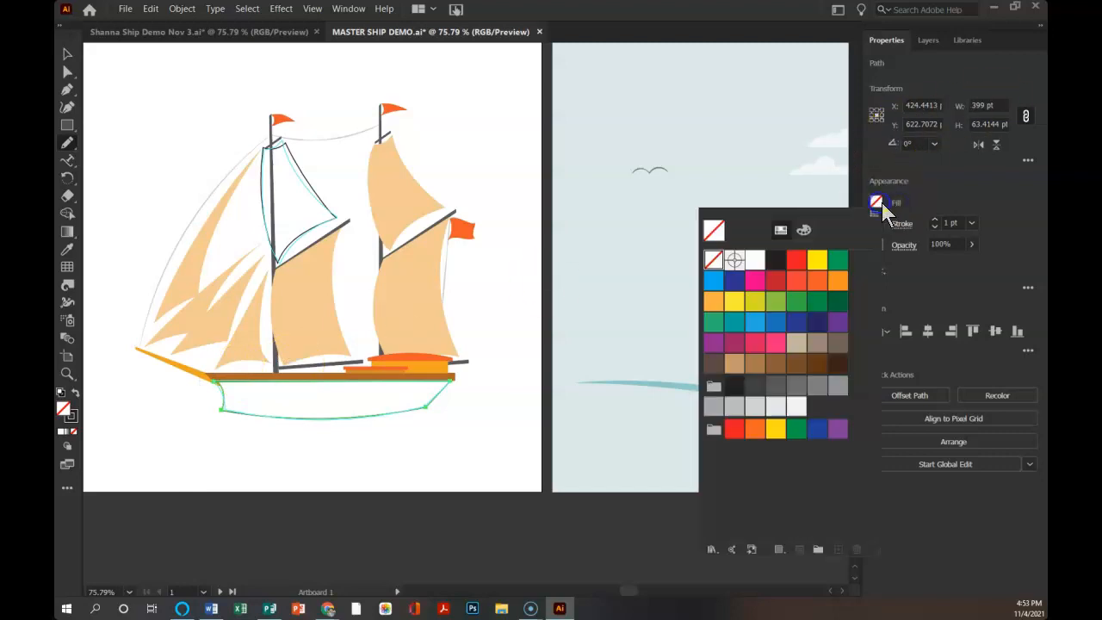
{"action": "left_click", "coordinate": [836, 366]}
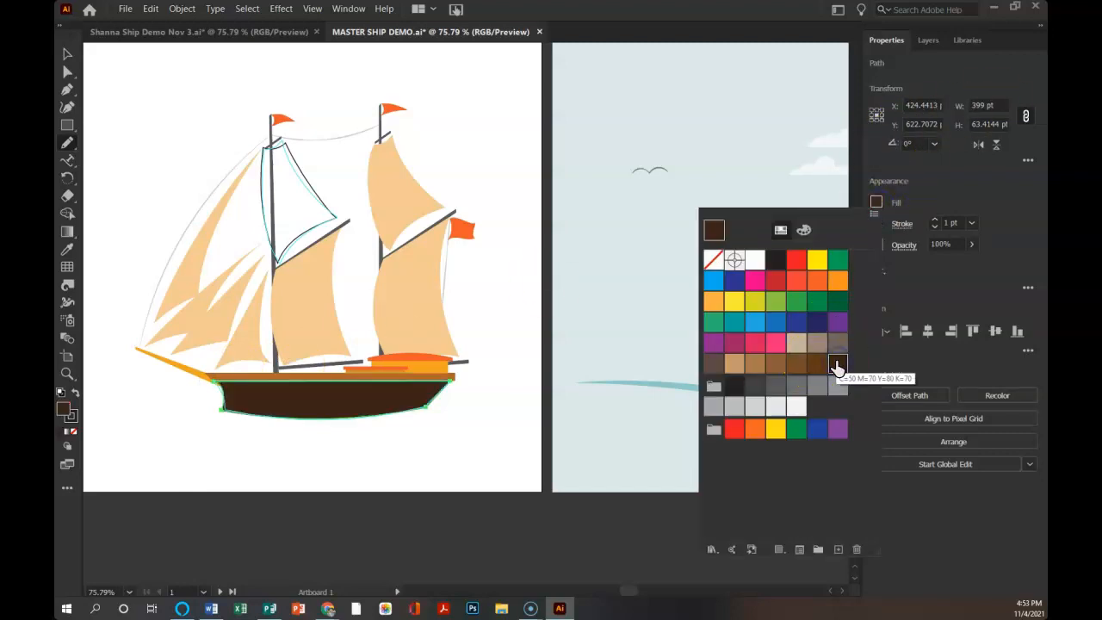
{"action": "left_click", "coordinate": [878, 207]}
{"action": "left_click", "coordinate": [877, 202]}
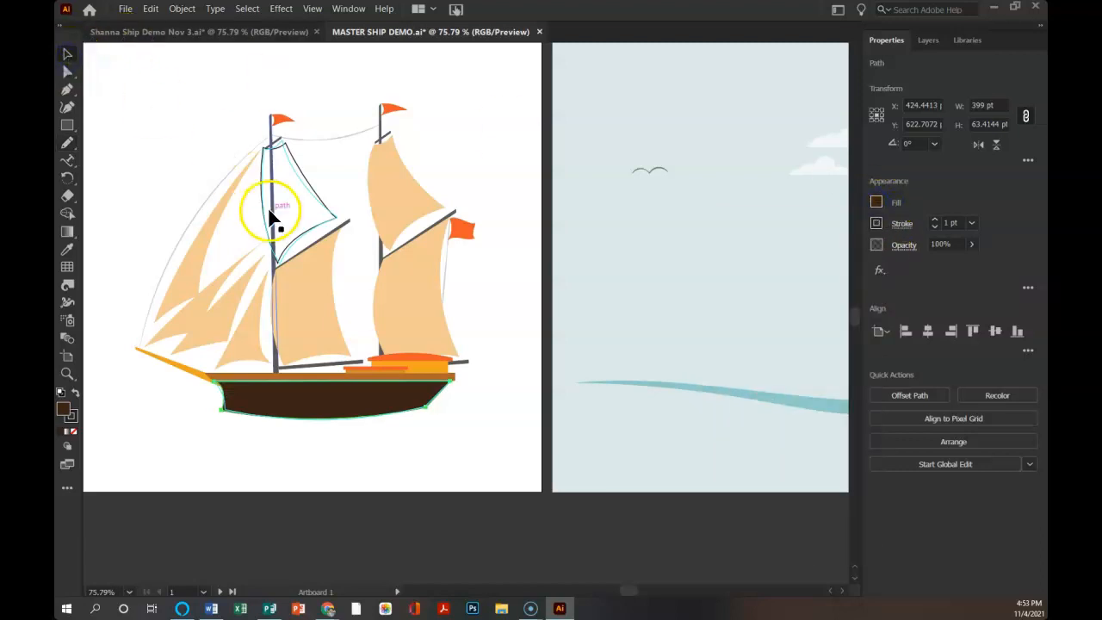
Step: Fill the ship's front mast with the orange swatch
{"action": "left_click", "coordinate": [270, 217]}
{"action": "left_click", "coordinate": [876, 223]}
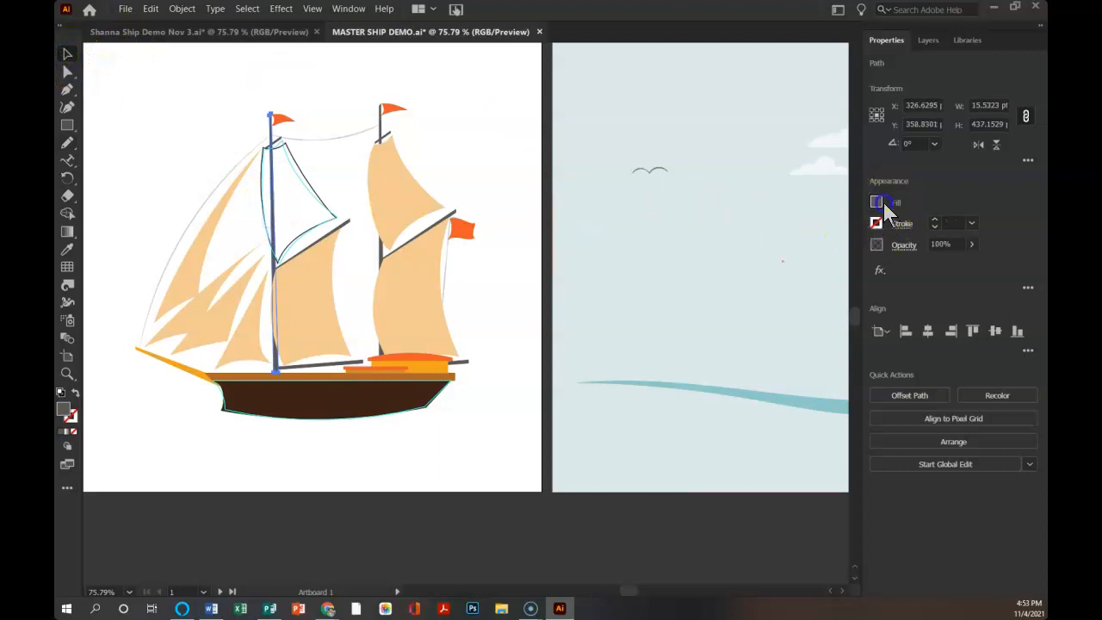
{"action": "left_click", "coordinate": [876, 203]}
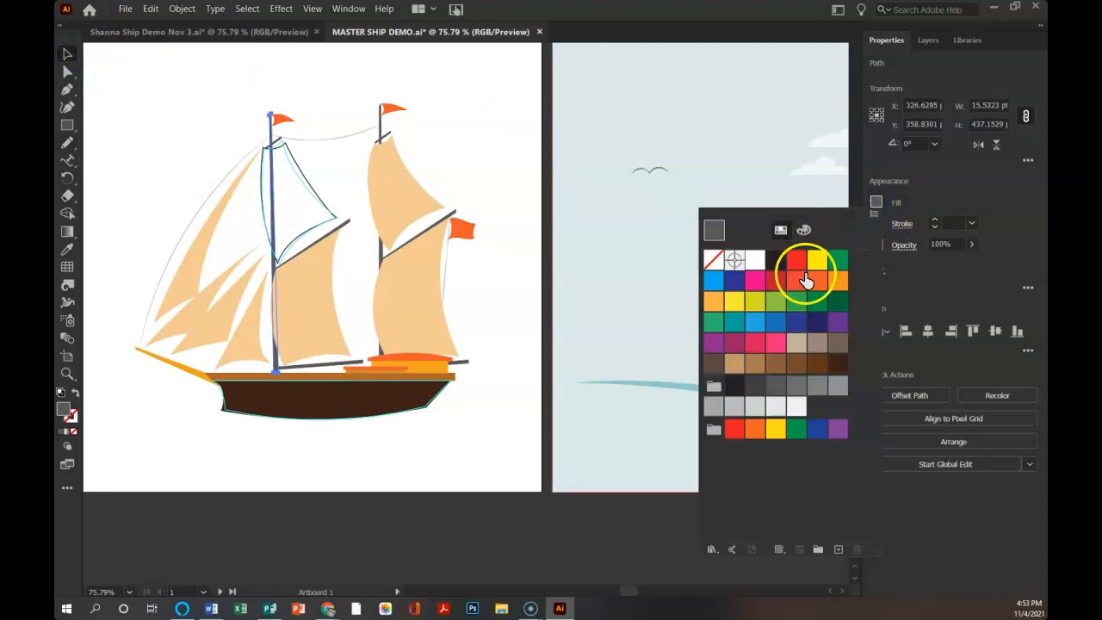
{"action": "left_click", "coordinate": [836, 284]}
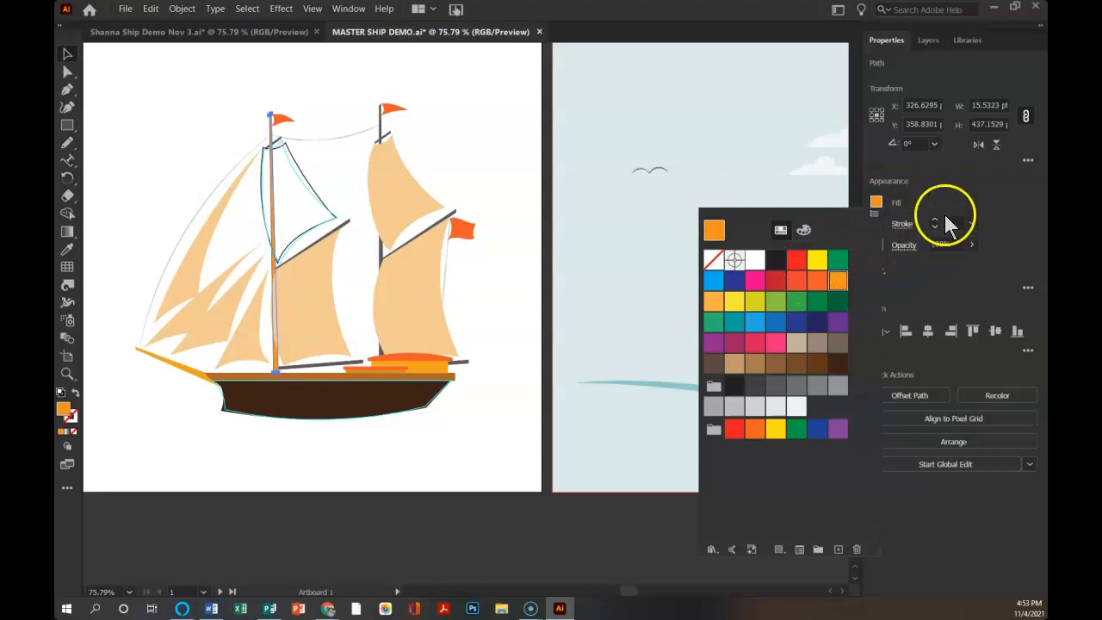
{"action": "left_click", "coordinate": [945, 211]}
Step: Open the Color Guide for the front mast's upper sail, choose the Triad 3 harmony, and set the base color to the sail's blue
{"action": "left_click", "coordinate": [285, 282]}
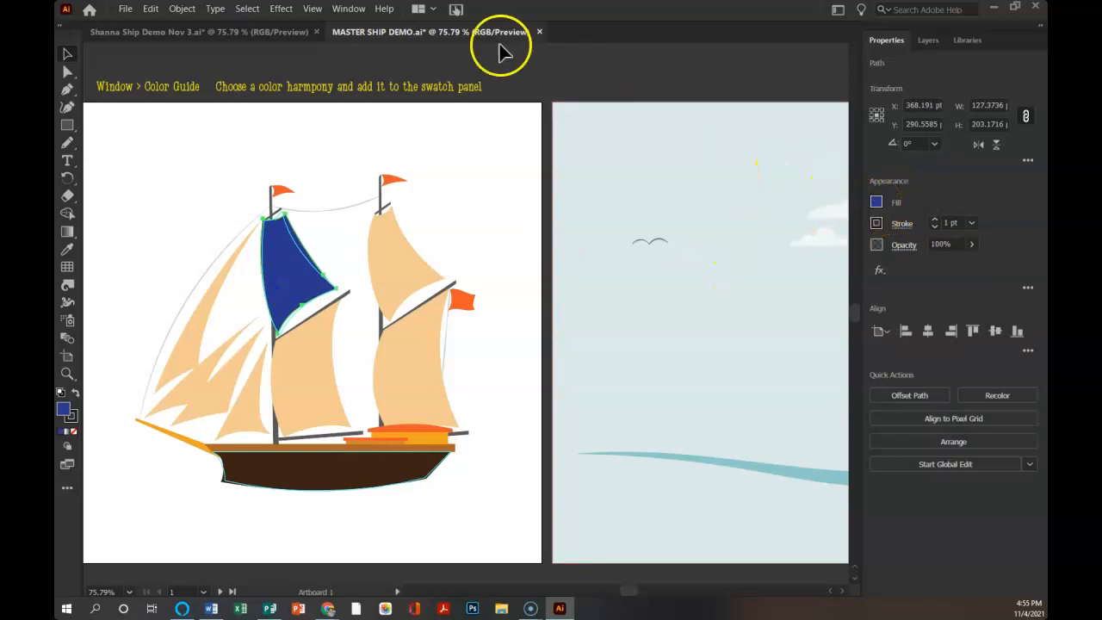
{"action": "left_click", "coordinate": [348, 9]}
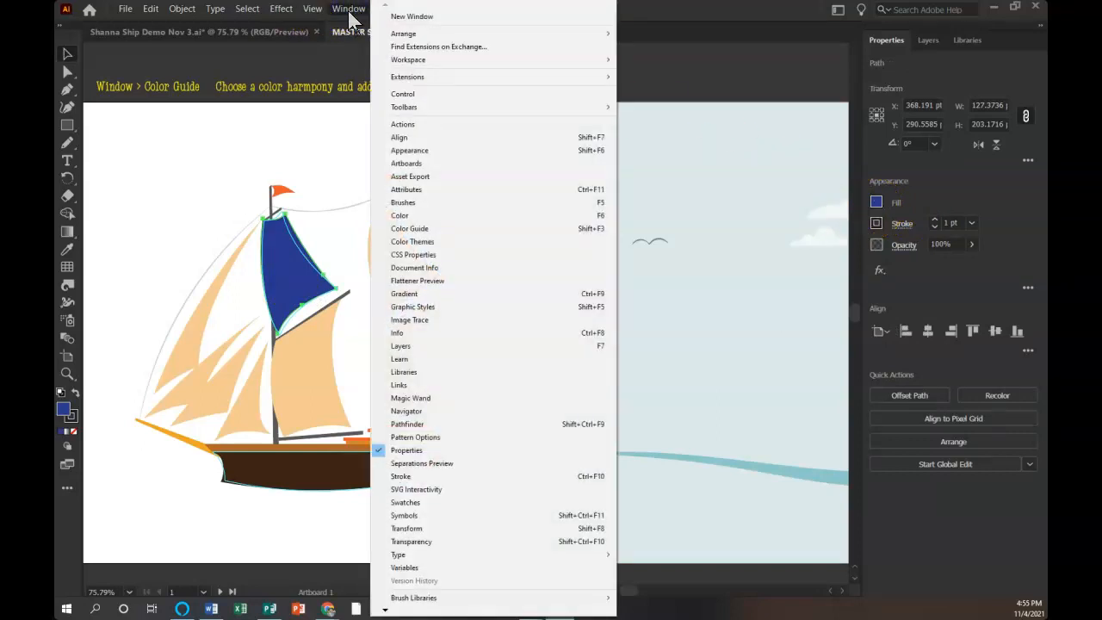
{"action": "left_click", "coordinate": [408, 229]}
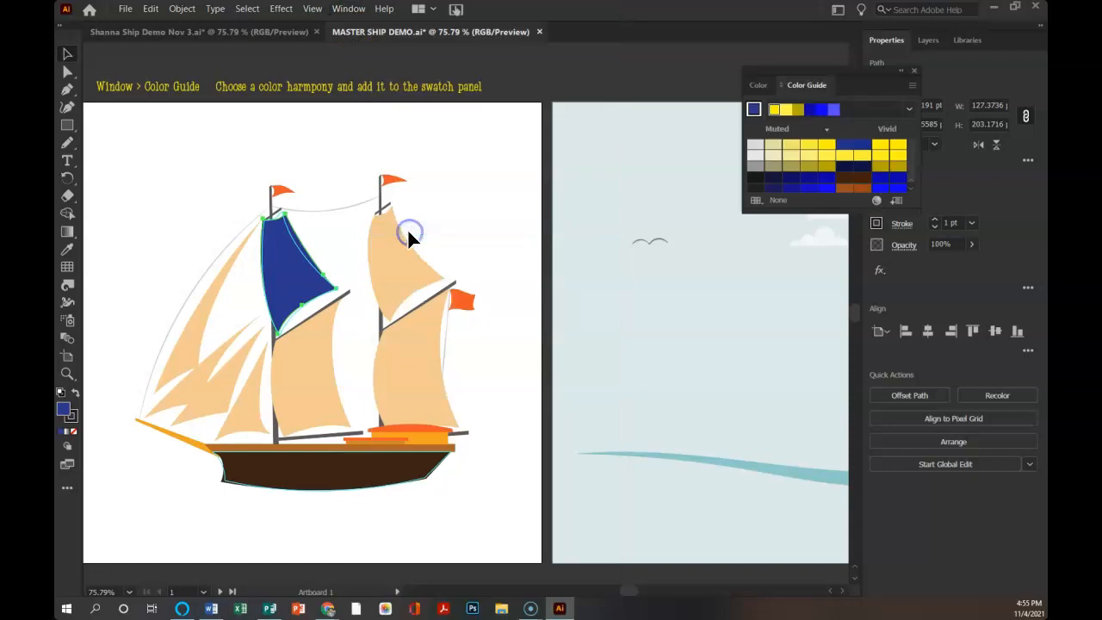
{"action": "left_click", "coordinate": [910, 109]}
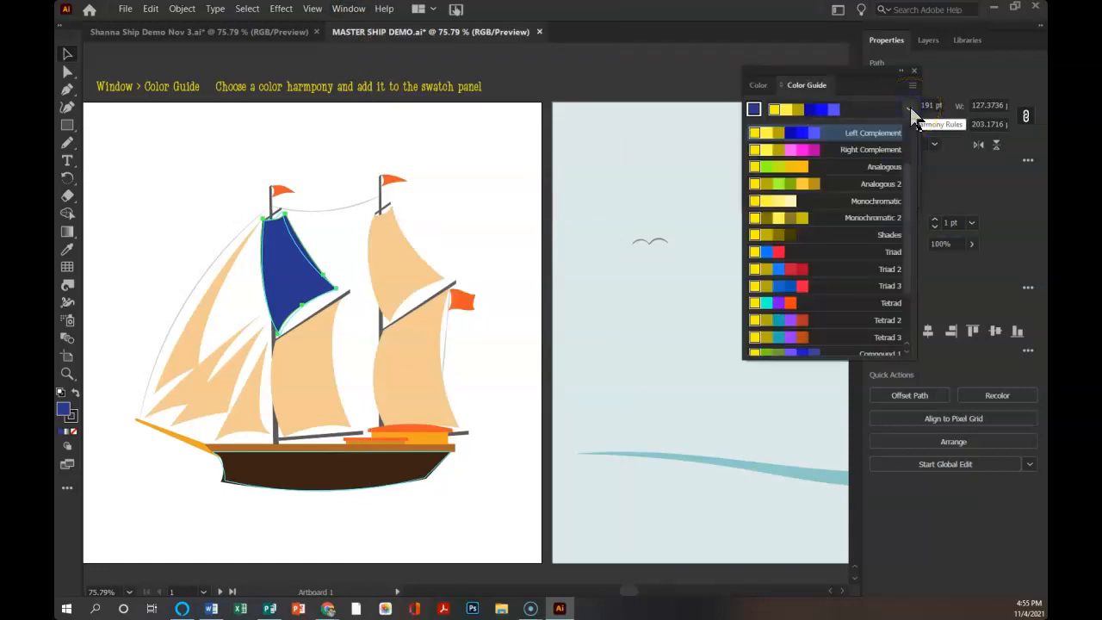
{"action": "left_click_drag", "start_coordinate": [910, 190], "coordinate": [908, 276]}
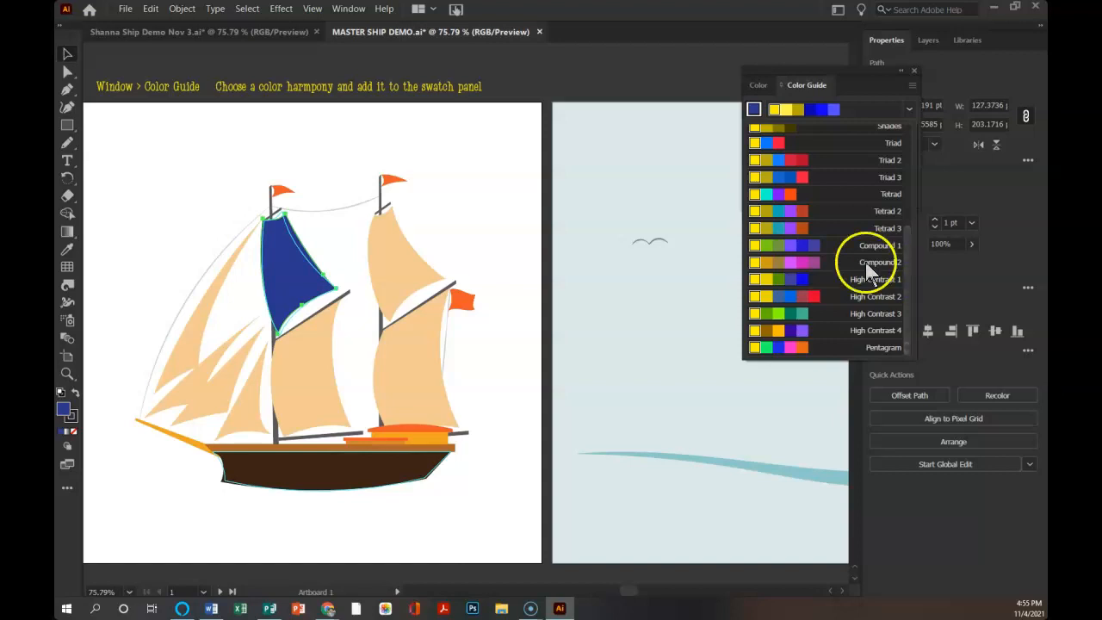
{"action": "scroll", "coordinate": [878, 241], "scroll_direction": "up", "scroll_amount": 1}
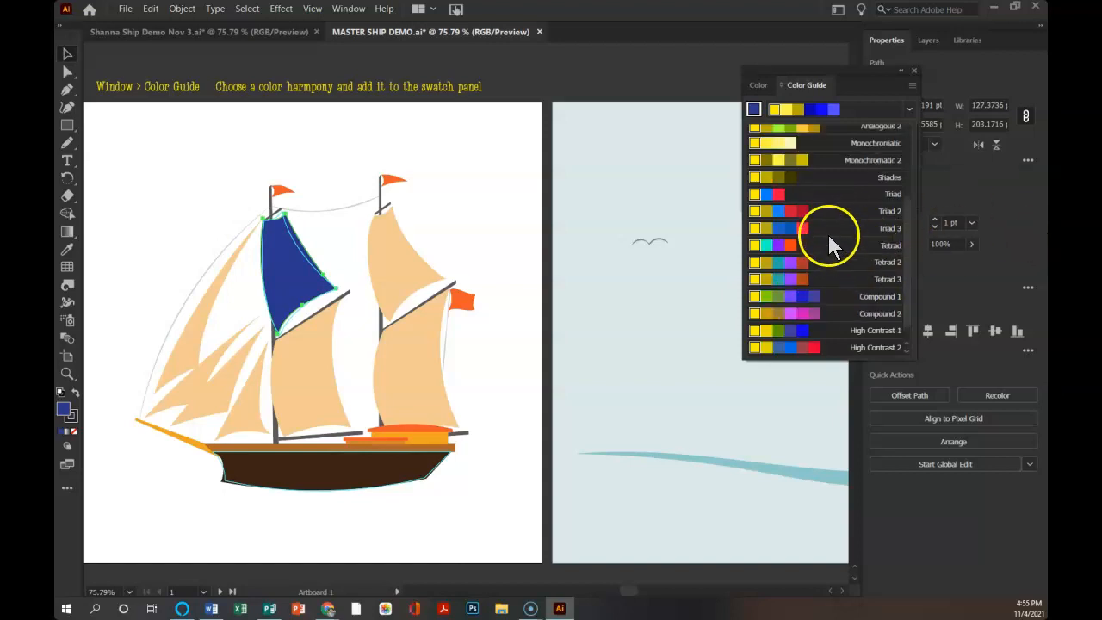
{"action": "left_click", "coordinate": [894, 226]}
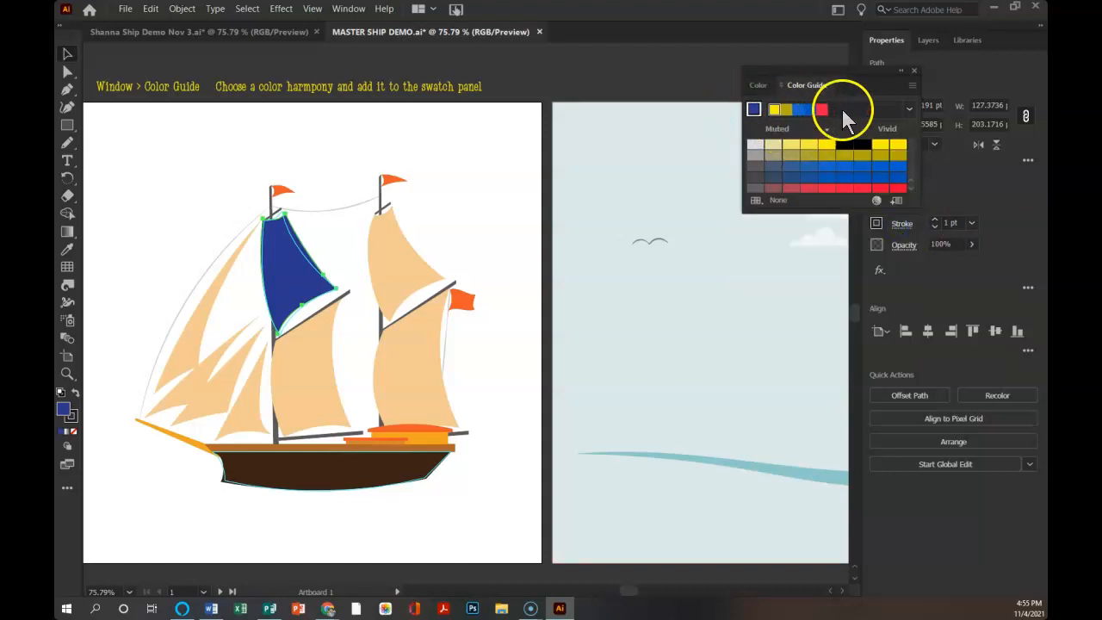
{"action": "left_click", "coordinate": [752, 111]}
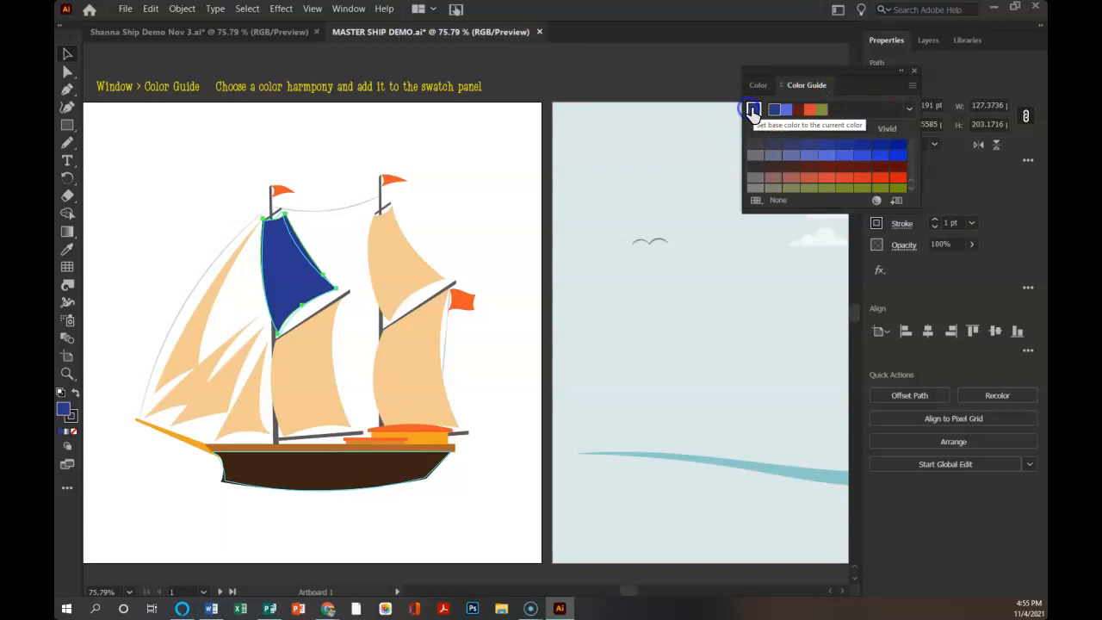
Step: Choose the High Contrast 2 harmony rule and save its color group to the swatches
{"action": "left_click", "coordinate": [908, 109]}
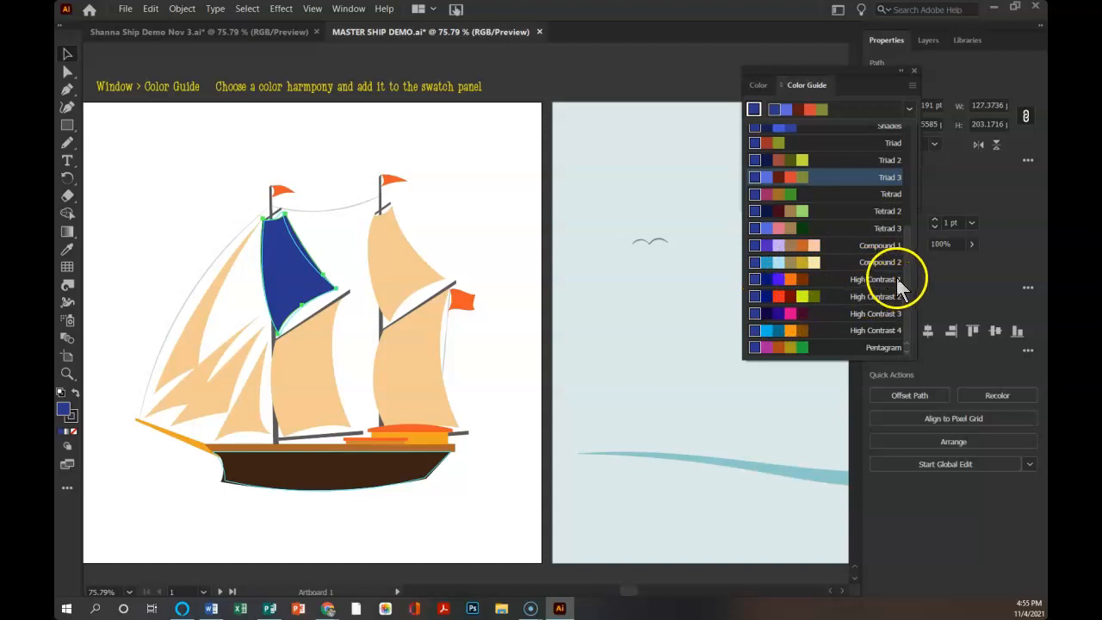
{"action": "left_click", "coordinate": [885, 296]}
{"action": "left_click", "coordinate": [896, 200]}
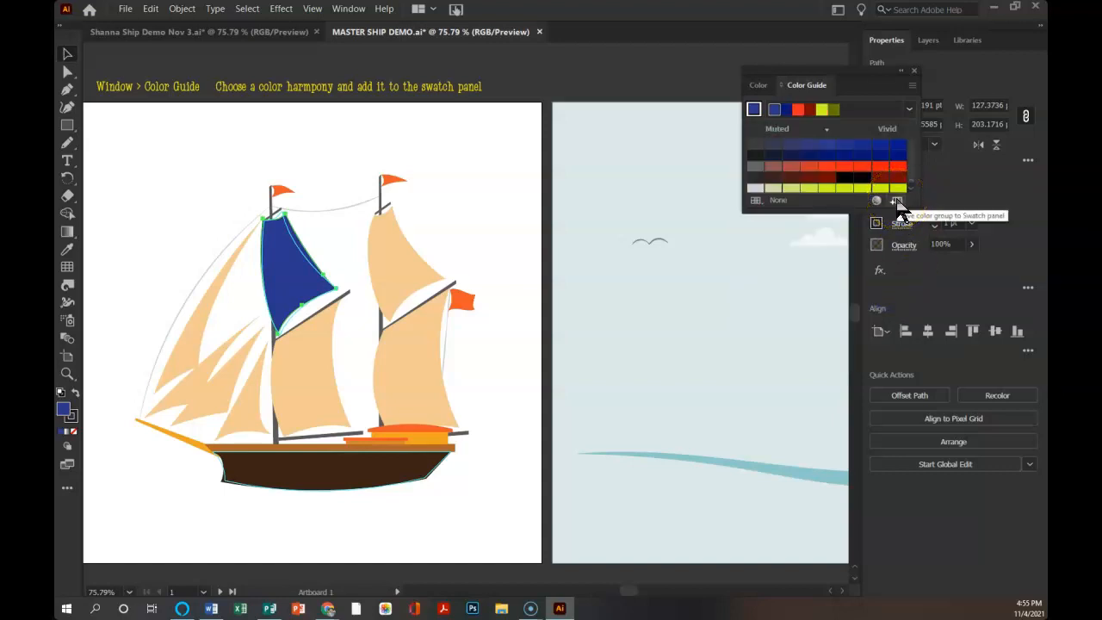
{"action": "left_click", "coordinate": [896, 201]}
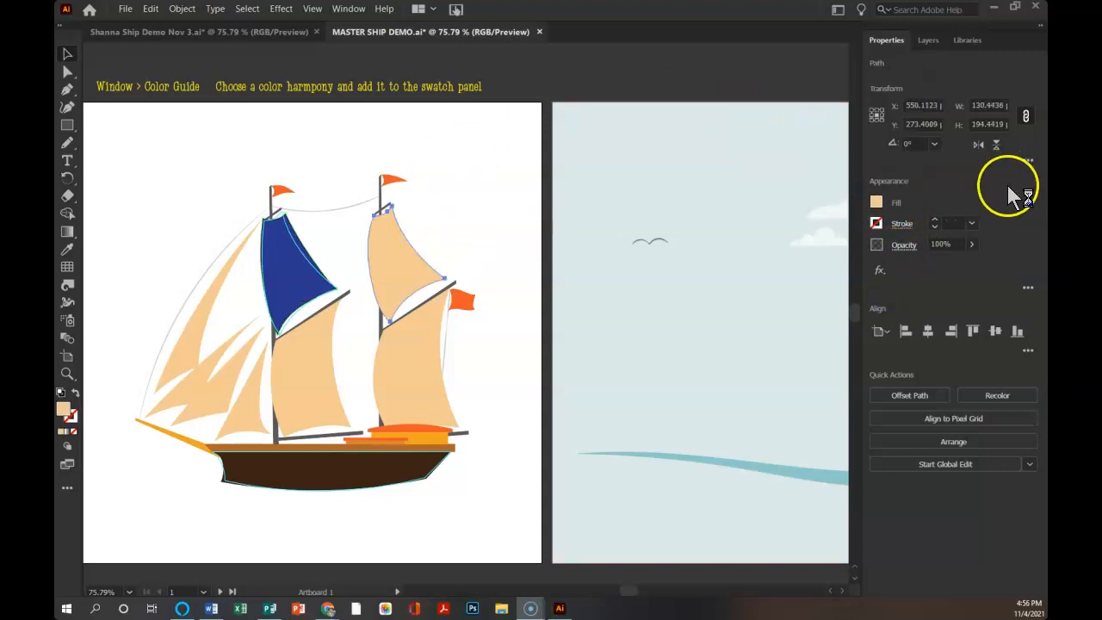
Step: Fill the rear mast's upper sail with red-orange and its lower sail with olive green from the saved color group
{"action": "left_click", "coordinate": [877, 203]}
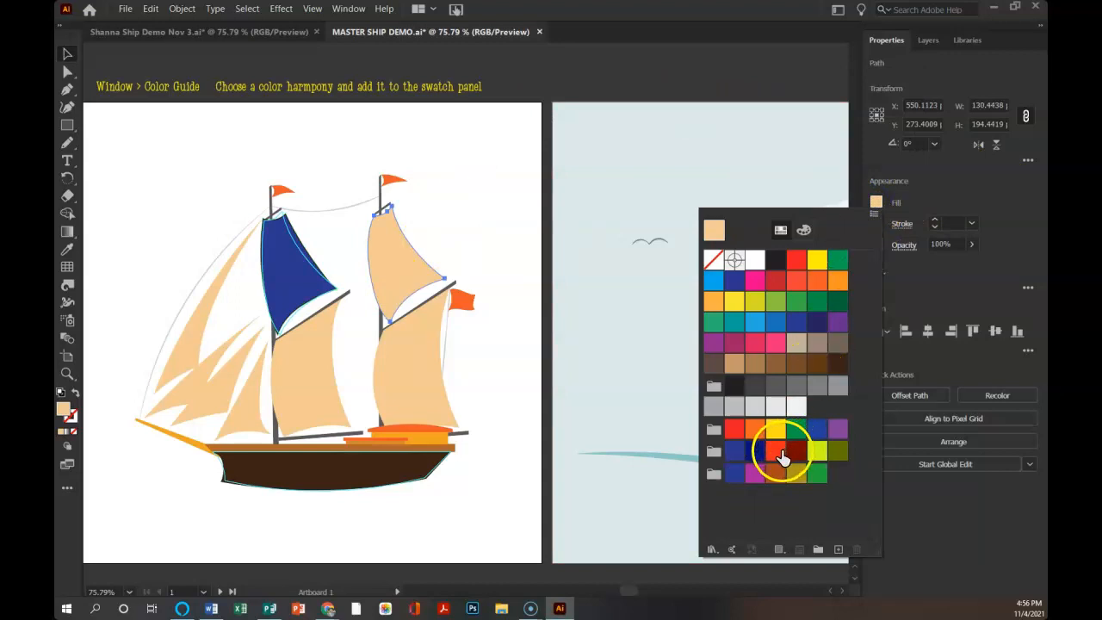
{"action": "left_click", "coordinate": [777, 452]}
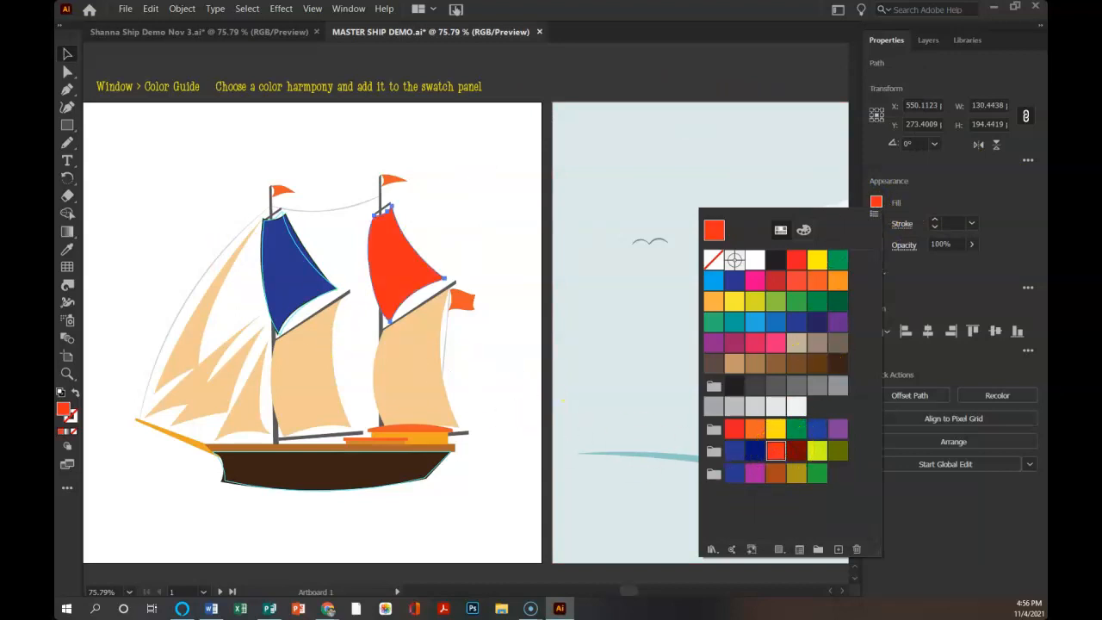
{"action": "left_click", "coordinate": [68, 52]}
{"action": "left_click", "coordinate": [423, 386]}
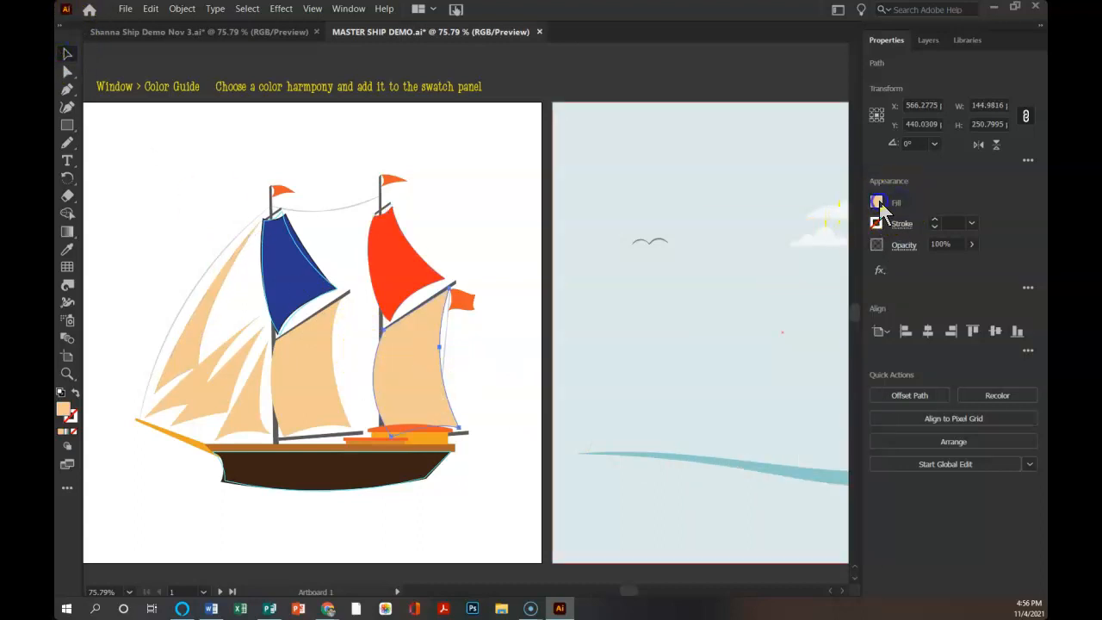
{"action": "left_click", "coordinate": [879, 205]}
{"action": "left_click", "coordinate": [837, 452]}
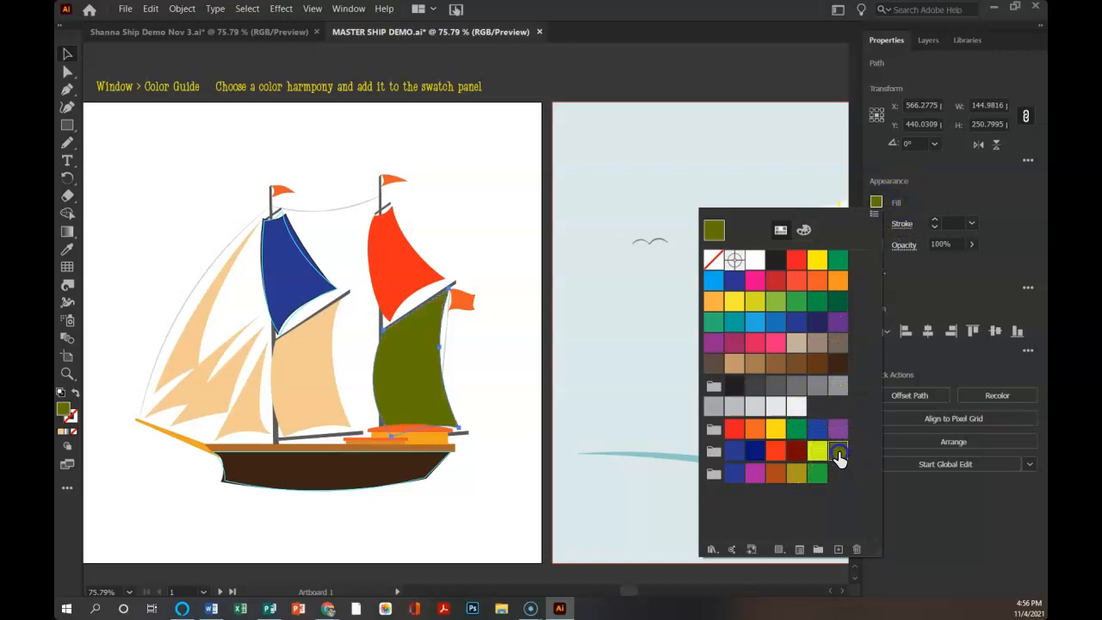
Step: Fill the front mast's lower sail with lime green from the saved color group and leave isolation mode
{"action": "left_click", "coordinate": [301, 390]}
{"action": "double_click", "coordinate": [301, 390]}
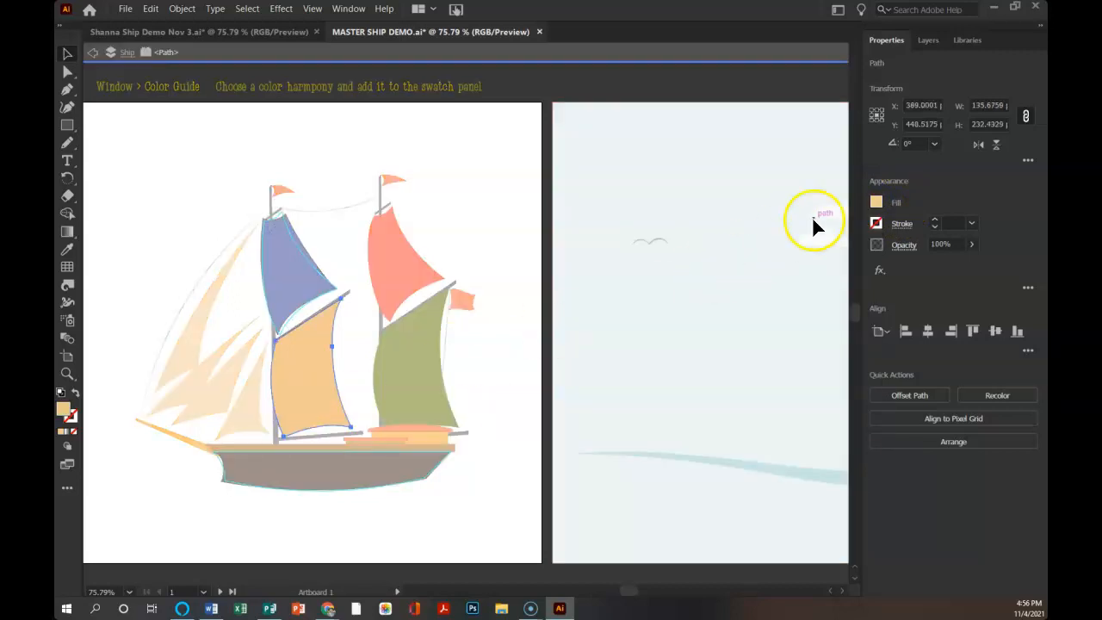
{"action": "left_click", "coordinate": [880, 205]}
{"action": "left_click", "coordinate": [822, 452]}
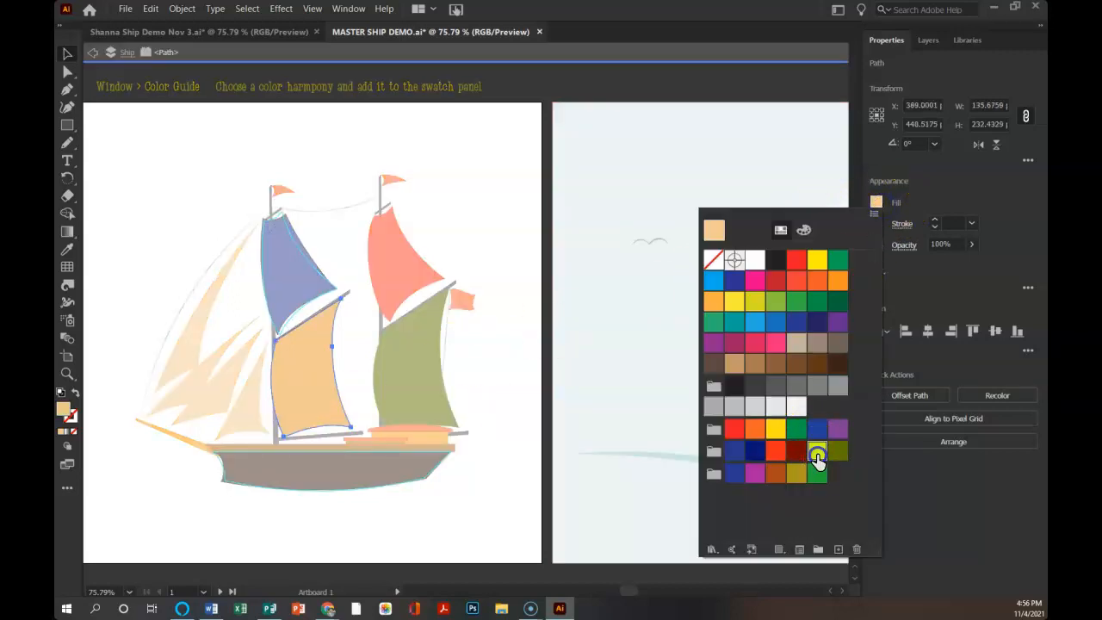
{"action": "left_click", "coordinate": [190, 334]}
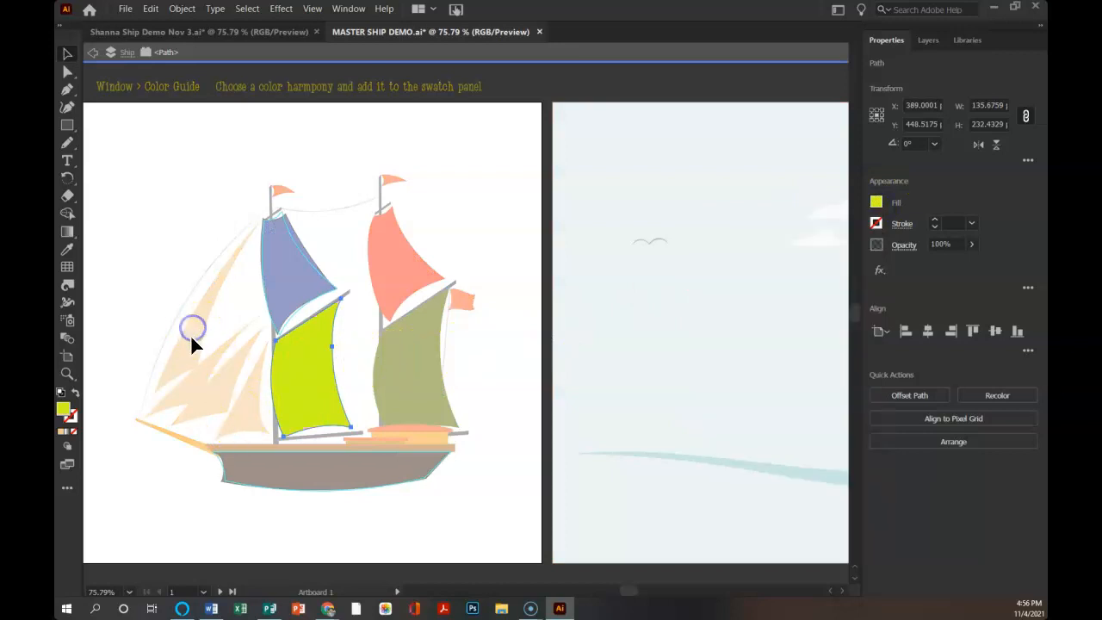
{"action": "double_click", "coordinate": [190, 334]}
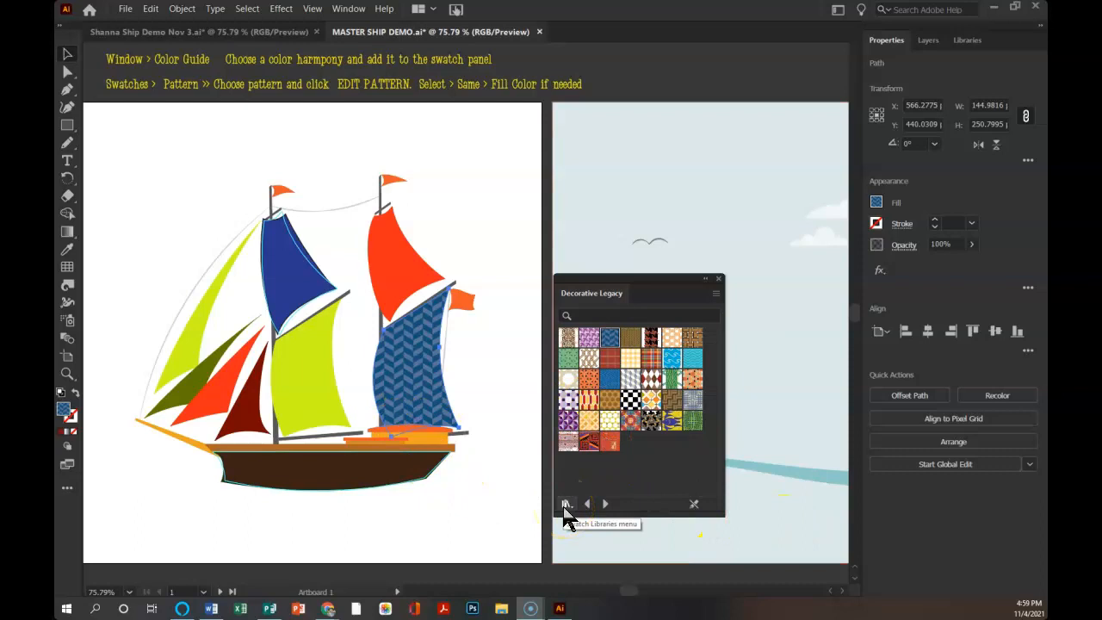
Step: Look through the list of swatch libraries and close the Decorative Legacy pattern library
{"action": "left_click", "coordinate": [566, 504]}
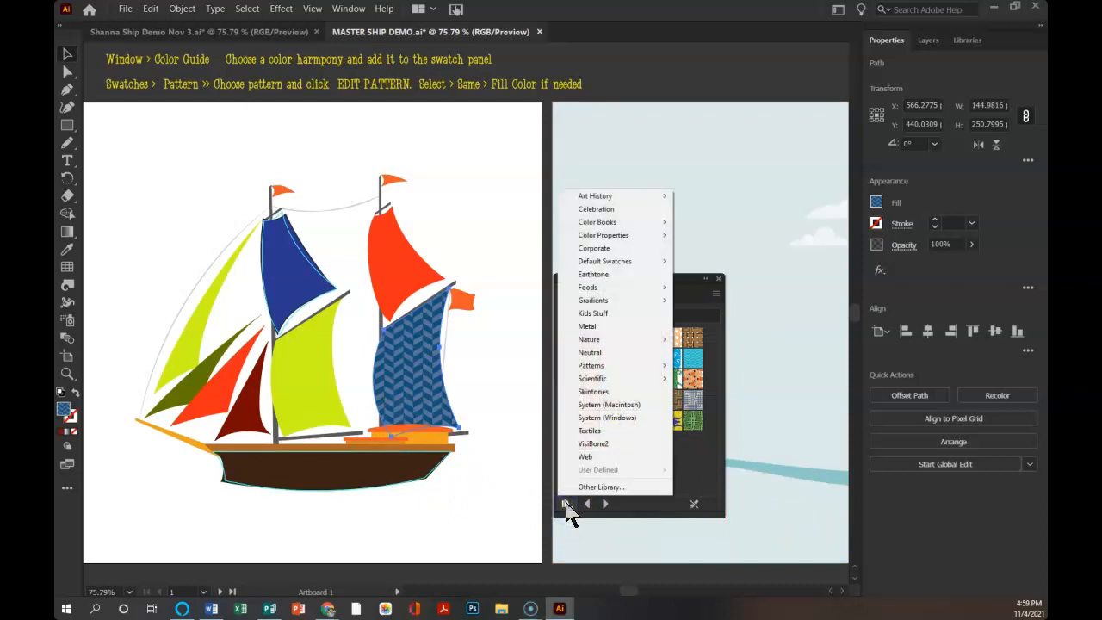
{"action": "left_click", "coordinate": [706, 472]}
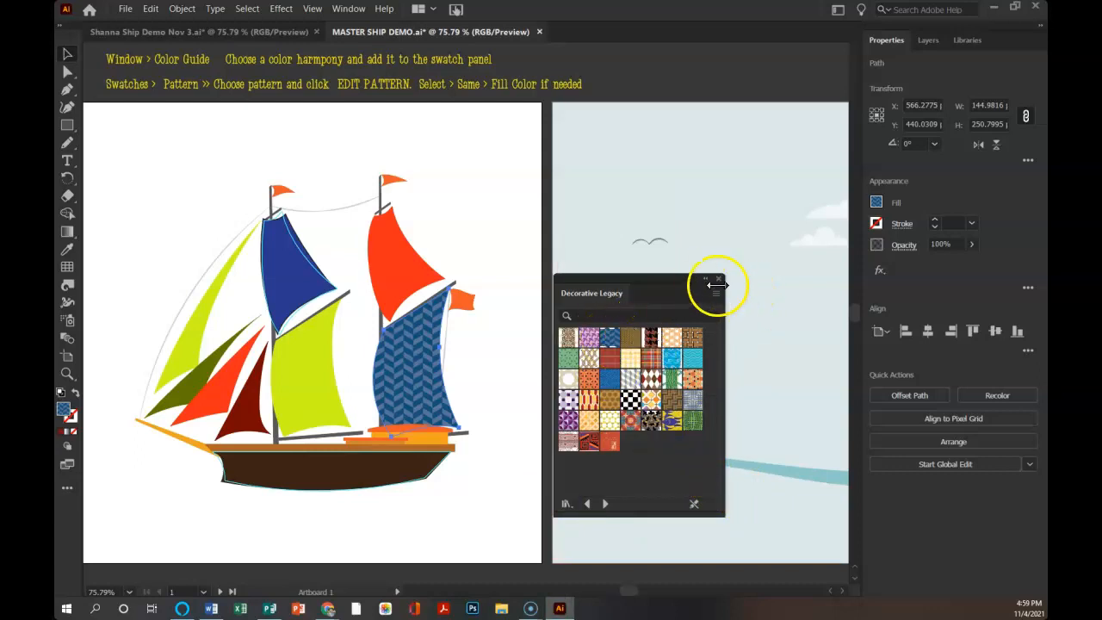
{"action": "left_click", "coordinate": [719, 278]}
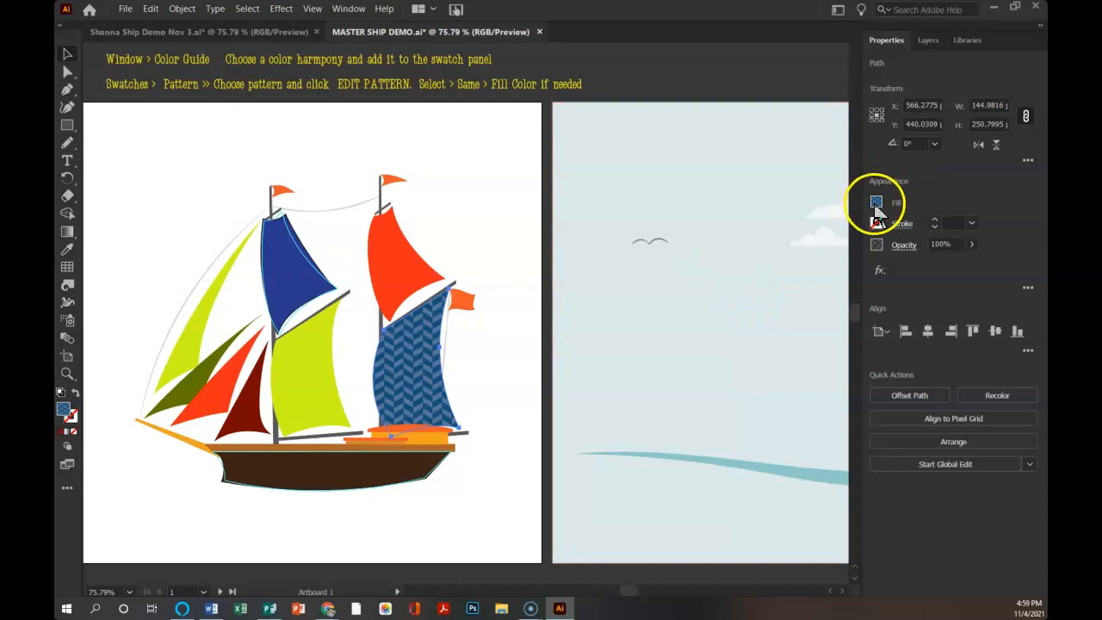
Step: Open the Herringbone 1 Color pattern filling the rear mast's lower sail for editing
{"action": "left_click", "coordinate": [876, 203]}
{"action": "left_click", "coordinate": [846, 544]}
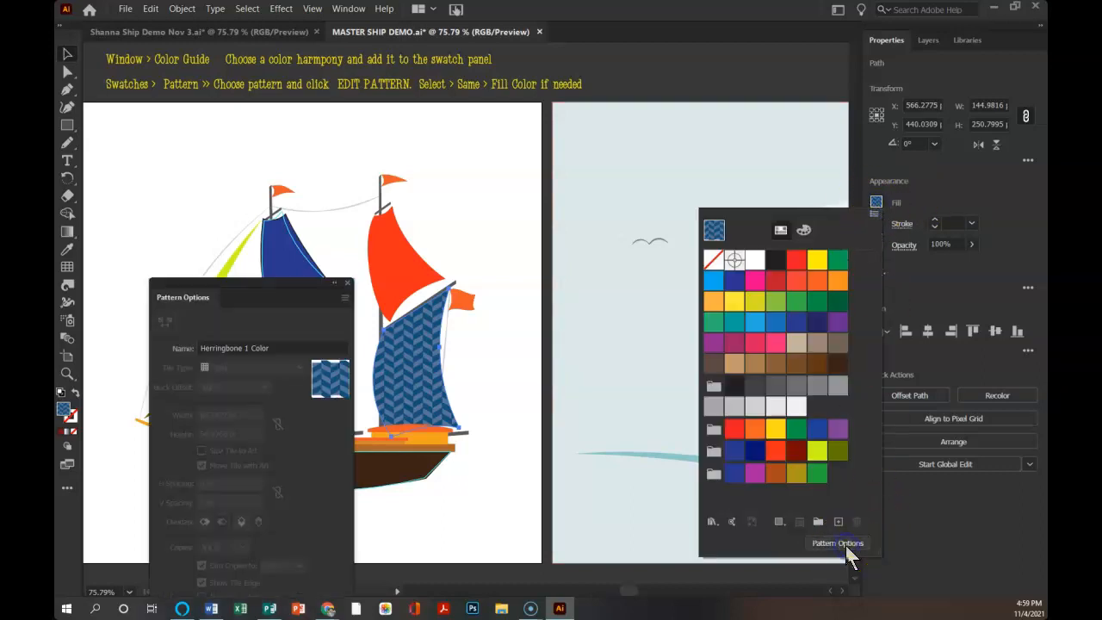
{"action": "left_click", "coordinate": [328, 379]}
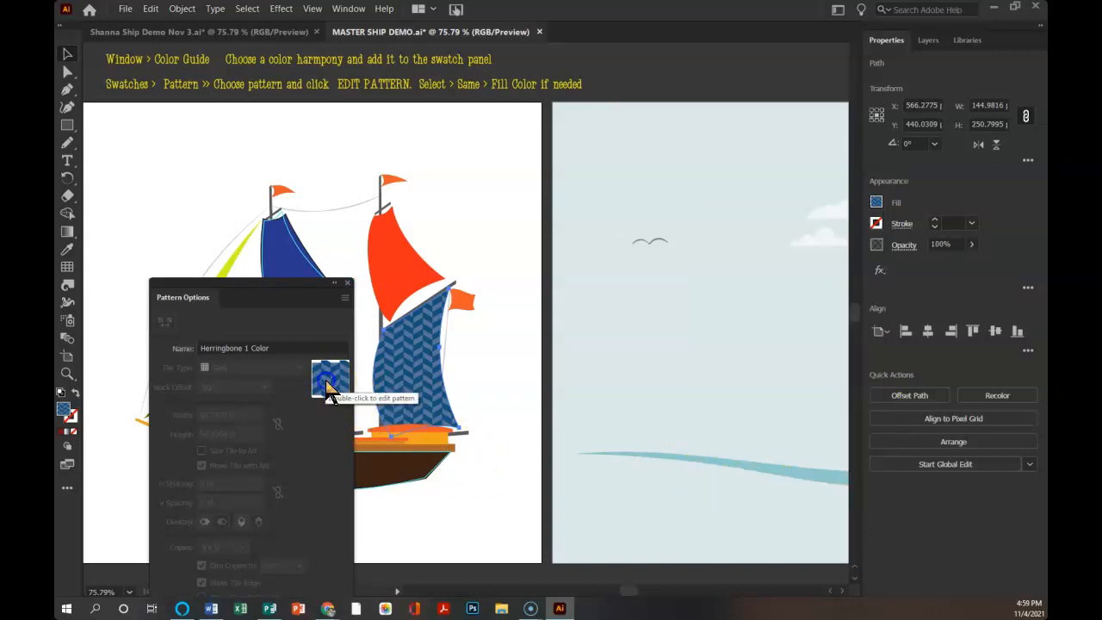
{"action": "double_click", "coordinate": [328, 379]}
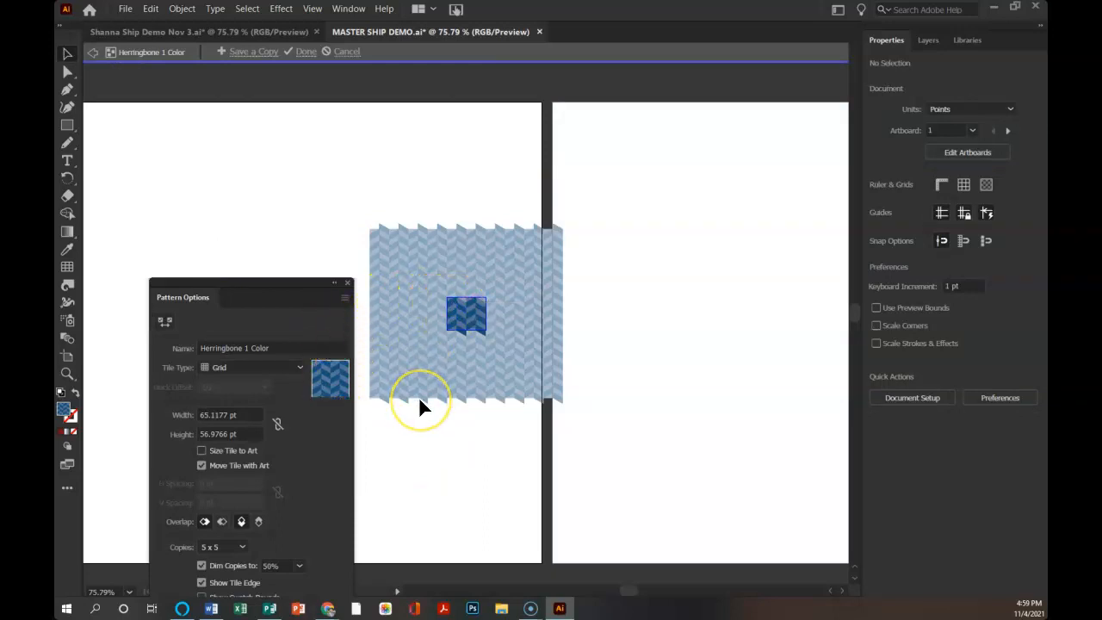
Step: Try selecting by same fill color and fill the first column of chevrons in the pattern tile with red-orange
{"action": "left_click", "coordinate": [247, 9]}
{"action": "left_click", "coordinate": [258, 123]}
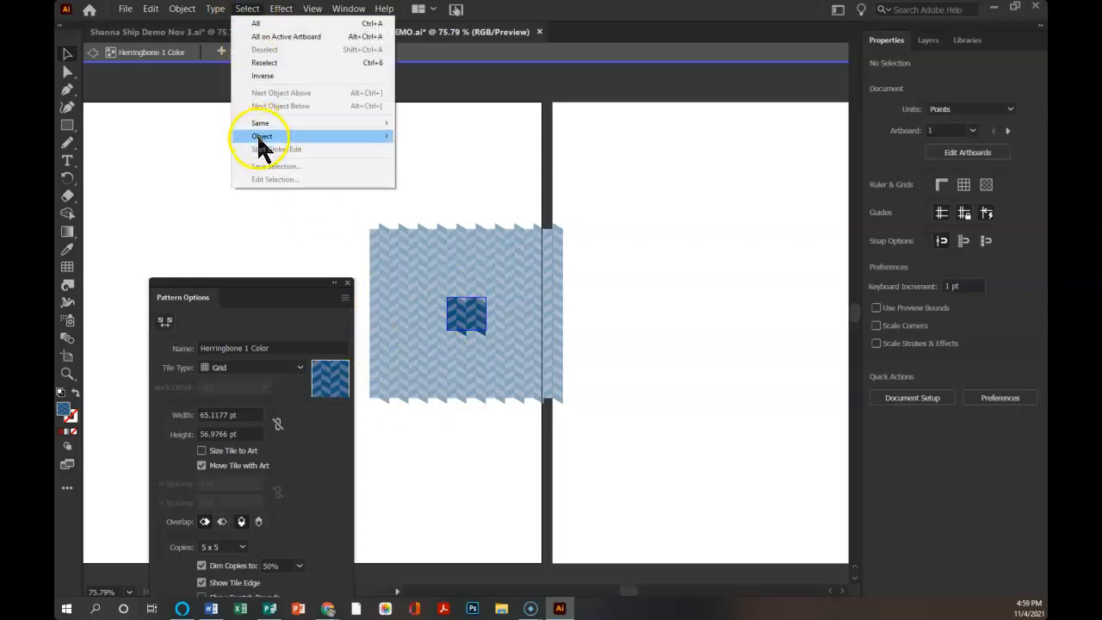
{"action": "left_click", "coordinate": [438, 175]}
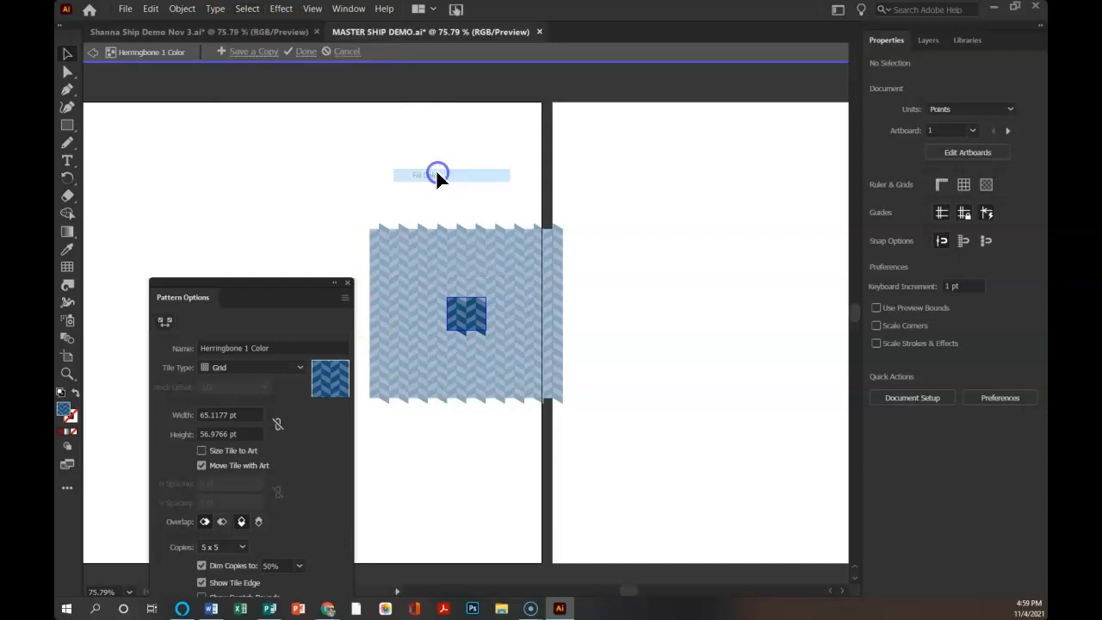
{"action": "left_click", "coordinate": [456, 319]}
{"action": "left_click", "coordinate": [876, 206]}
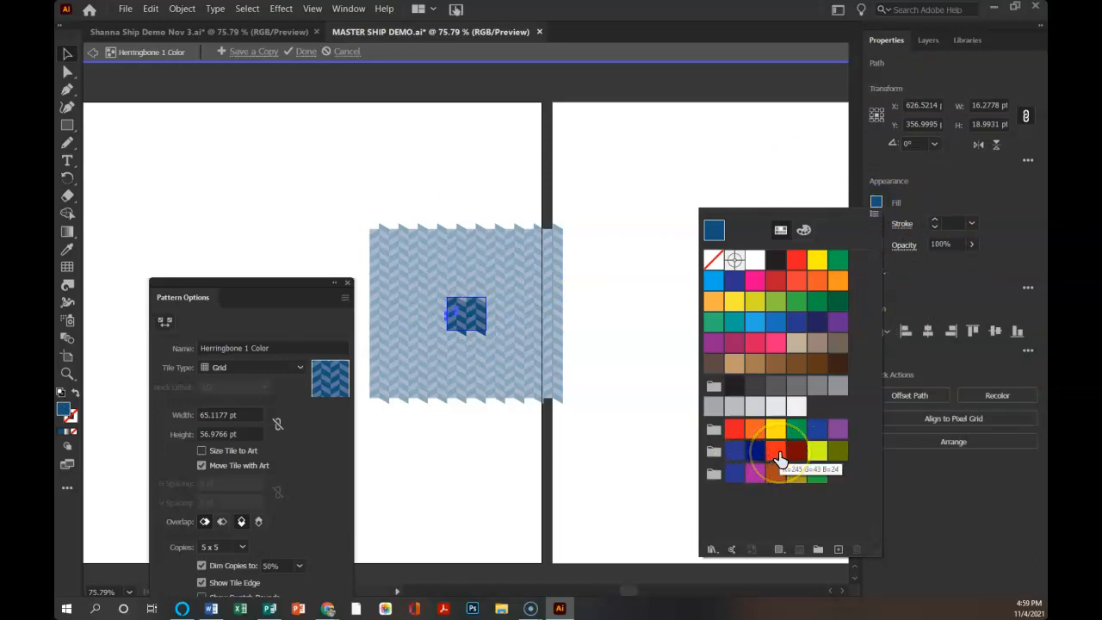
{"action": "left_click", "coordinate": [817, 476]}
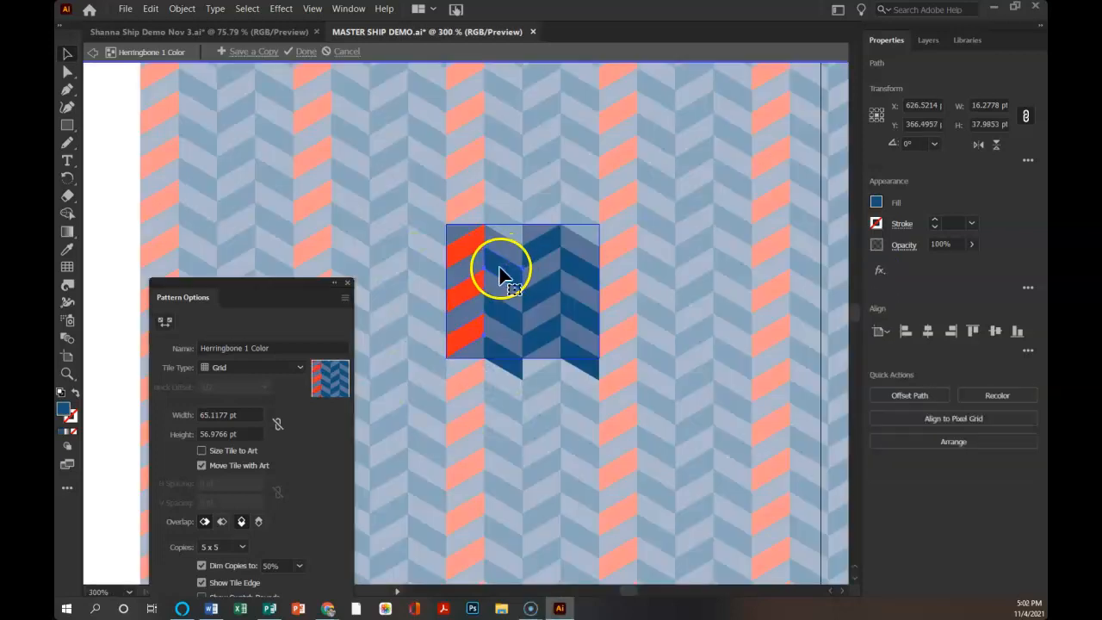
Step: Fill the three chevrons in the tile's second column with dark red from the saved color group
{"action": "left_click", "coordinate": [494, 267]}
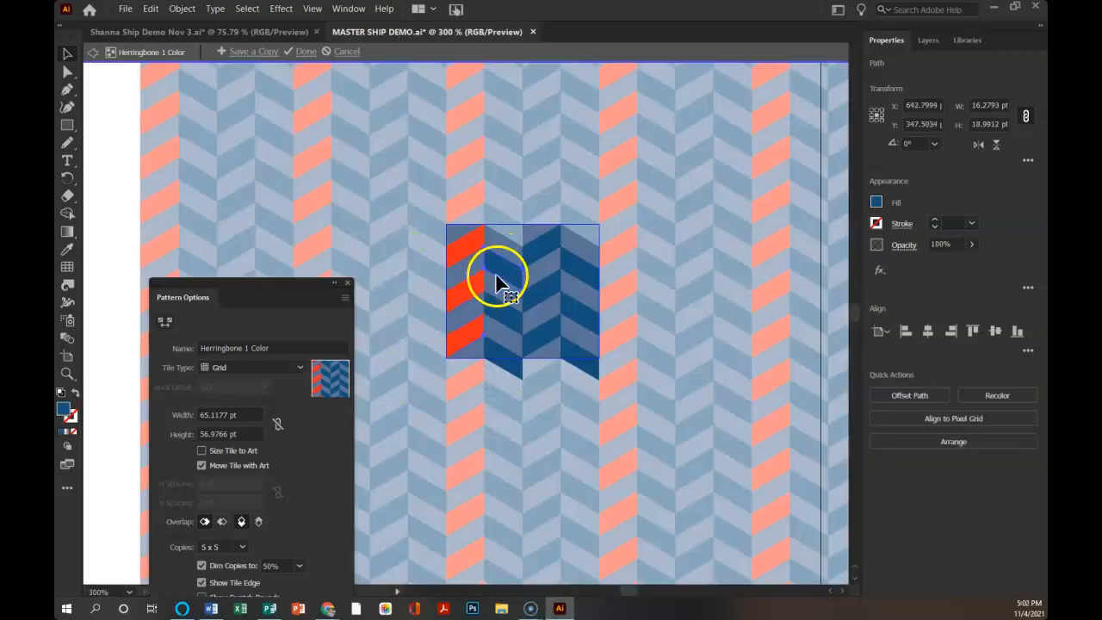
{"action": "left_click", "coordinate": [497, 317], "text": "shift"}
{"action": "left_click", "coordinate": [505, 363], "text": "shift"}
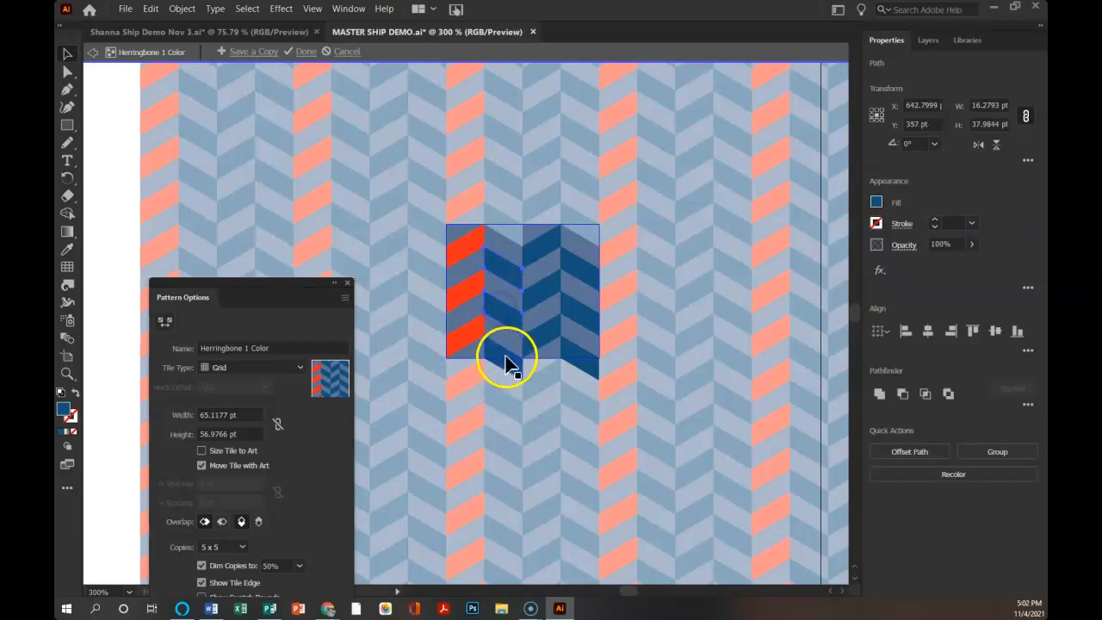
{"action": "left_click", "coordinate": [876, 203]}
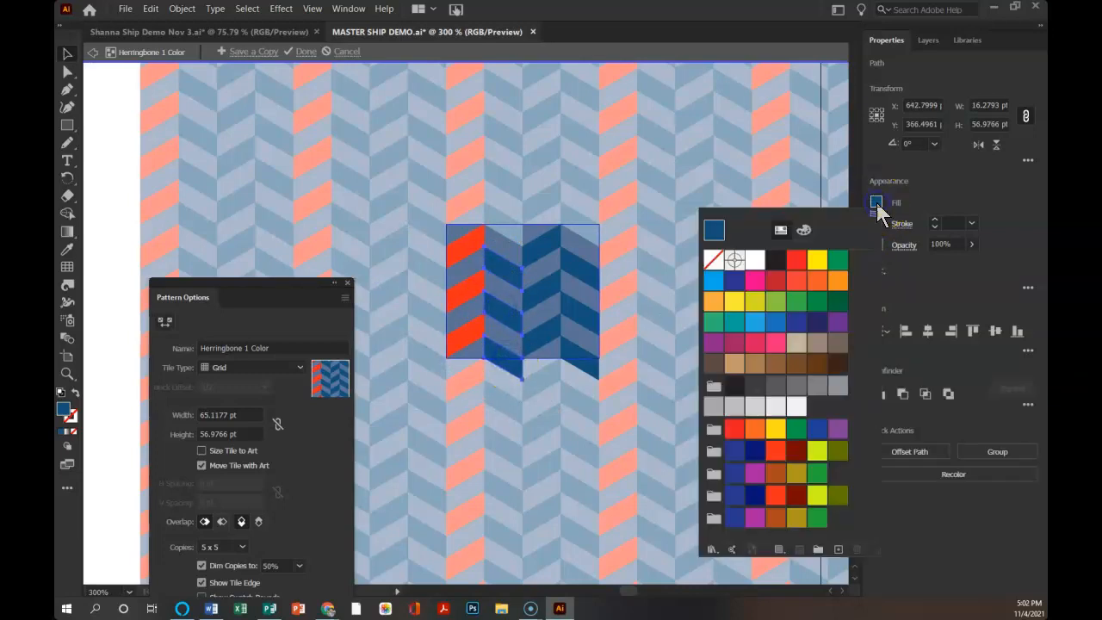
{"action": "left_click", "coordinate": [796, 495]}
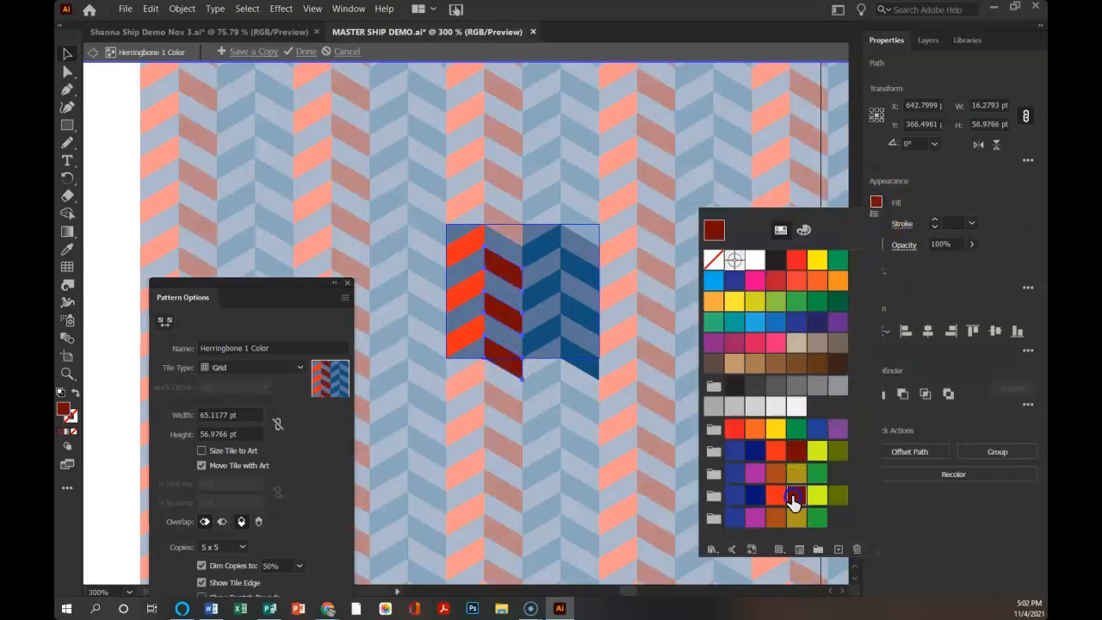
Step: Fill the three chevrons in the tile's third column with red-orange from the saved color group
{"action": "left_click", "coordinate": [545, 239]}
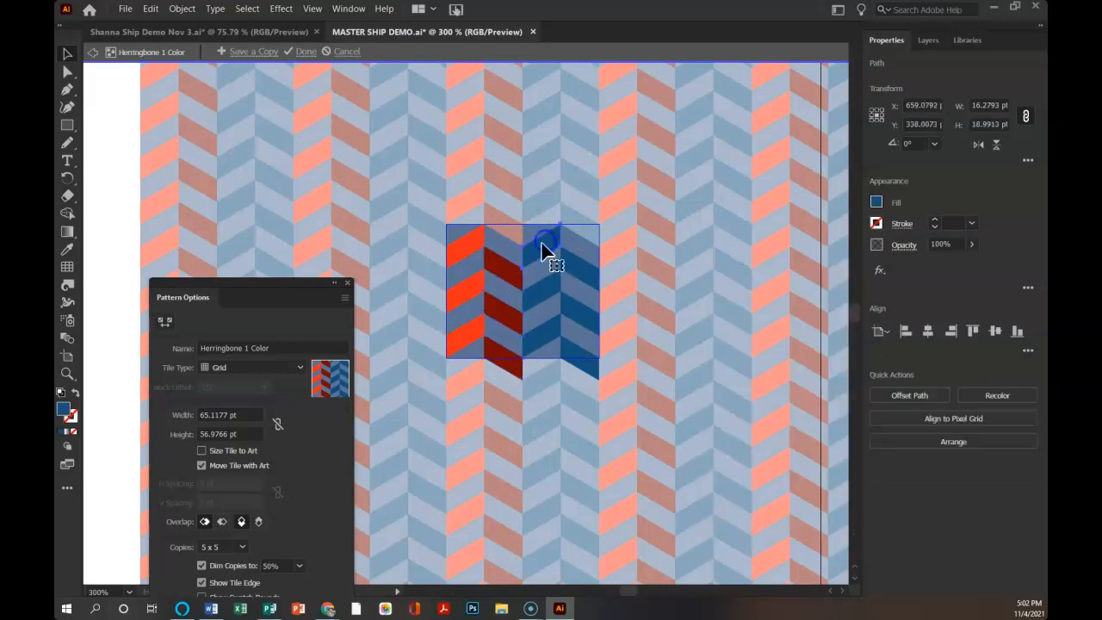
{"action": "left_click", "coordinate": [539, 293], "text": "shift"}
{"action": "left_click", "coordinate": [540, 335], "text": "shift"}
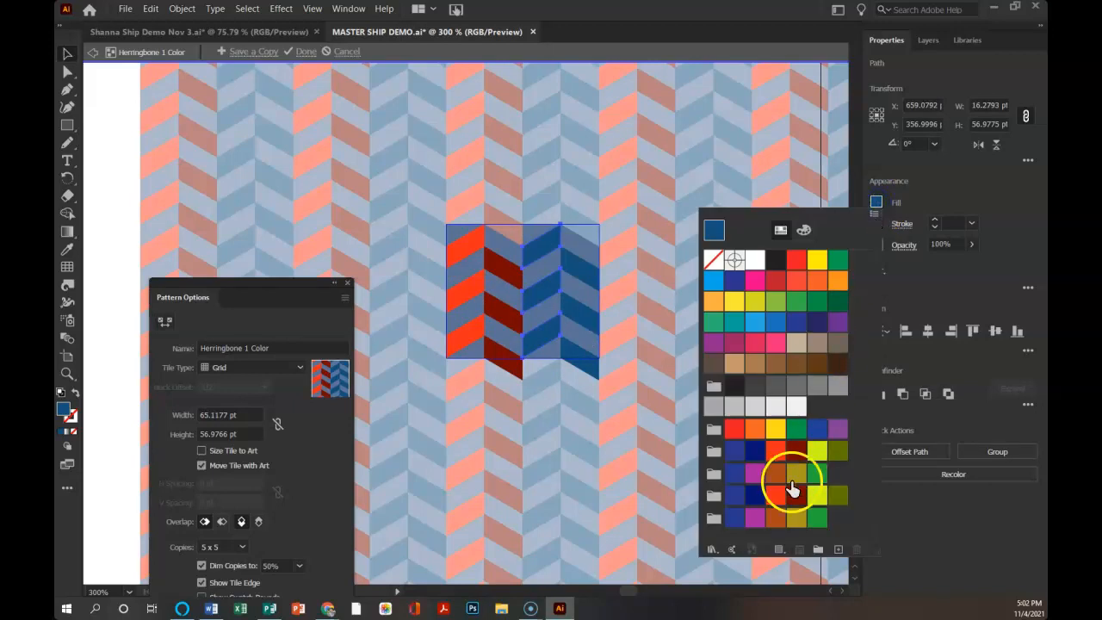
{"action": "left_click", "coordinate": [775, 495]}
Step: Fill the three chevrons in the tile's fourth column with lime green from the saved color group
{"action": "left_click", "coordinate": [585, 275]}
{"action": "left_click", "coordinate": [585, 276]}
{"action": "left_click", "coordinate": [588, 316], "text": "shift"}
{"action": "left_click", "coordinate": [584, 376], "text": "shift"}
{"action": "left_click", "coordinate": [876, 202]}
{"action": "left_click", "coordinate": [787, 503]}
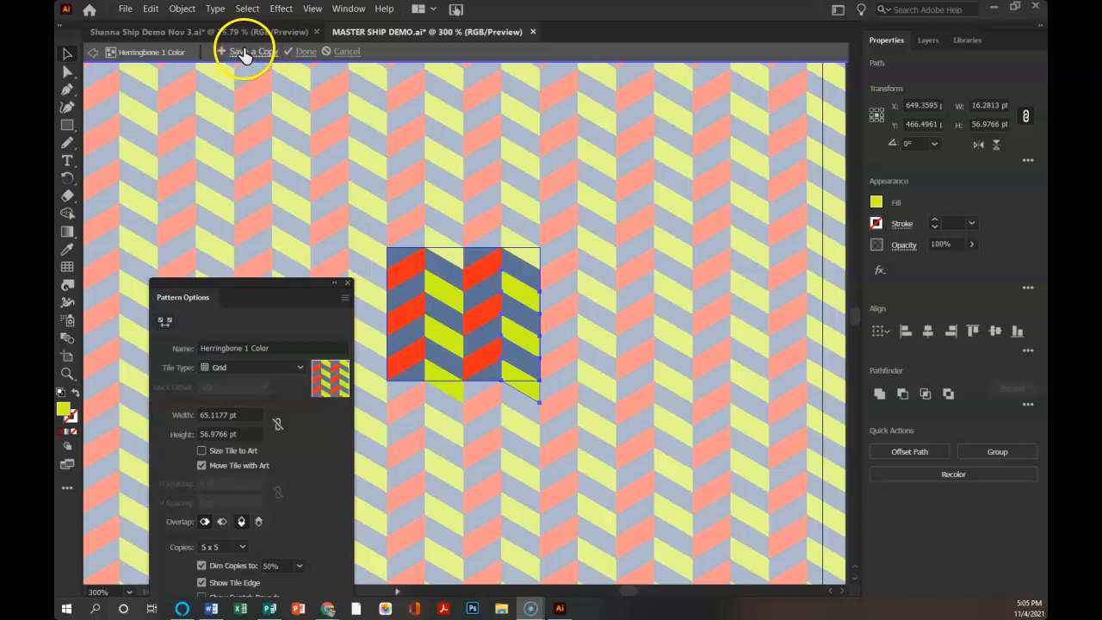
Step: Save a copy of the edited pattern named Green Orange Herringbone and finish pattern editing
{"action": "left_click", "coordinate": [247, 52]}
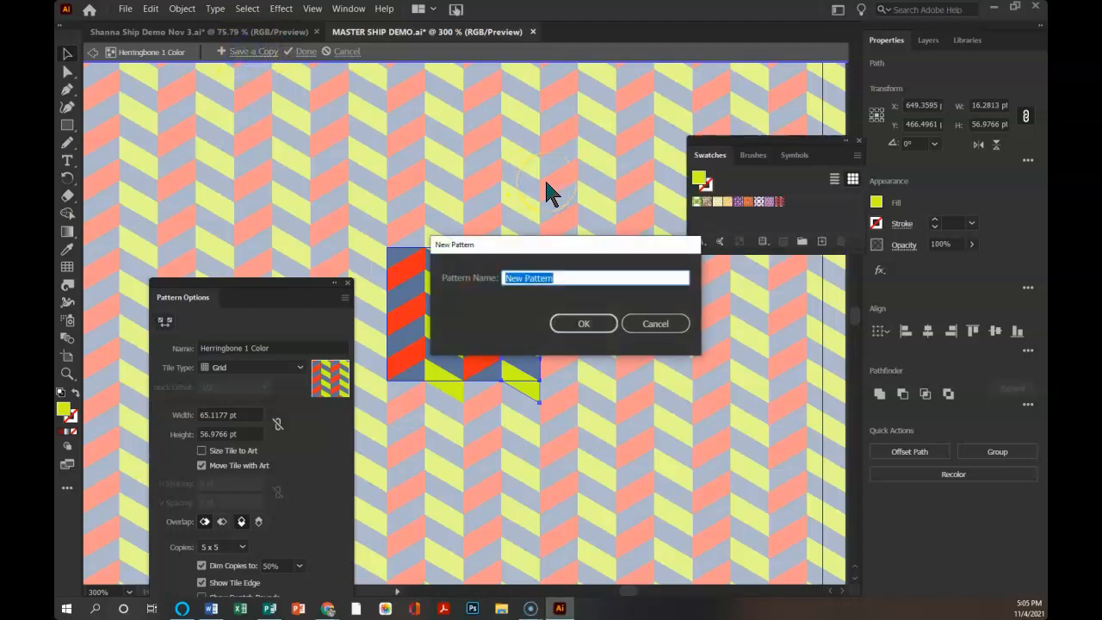
{"action": "type", "text": "Green"}
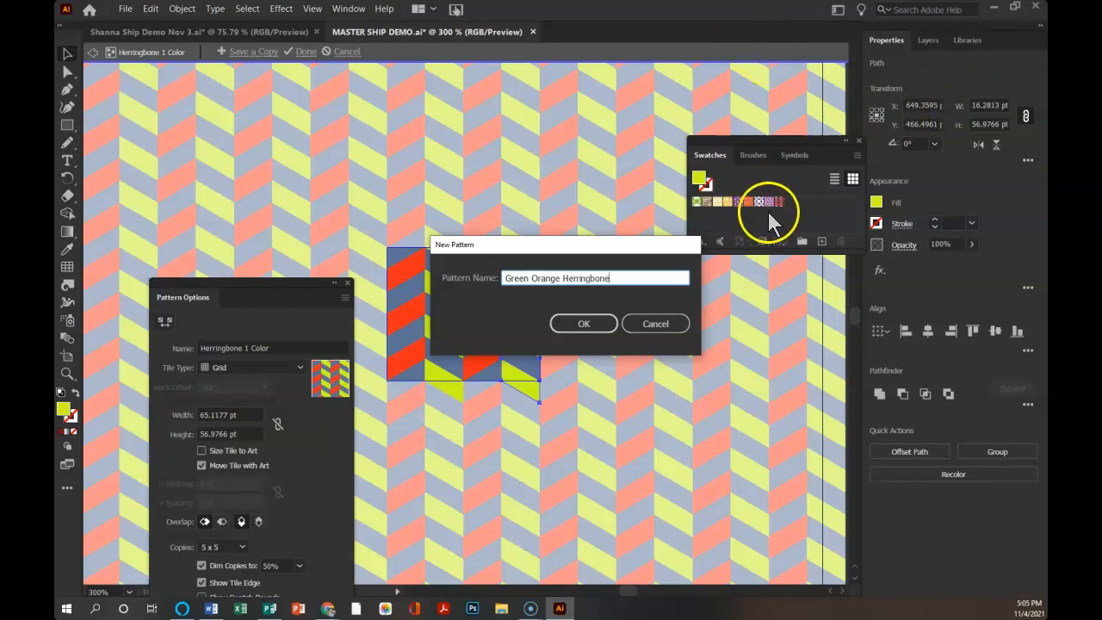
{"action": "left_click", "coordinate": [582, 322]}
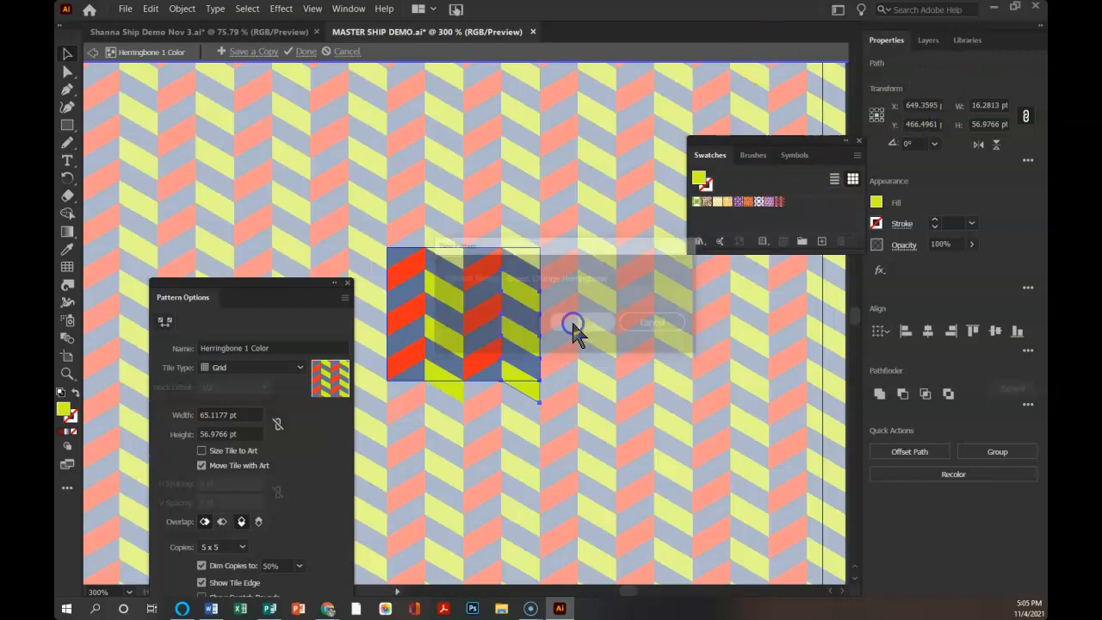
{"action": "left_click", "coordinate": [692, 334]}
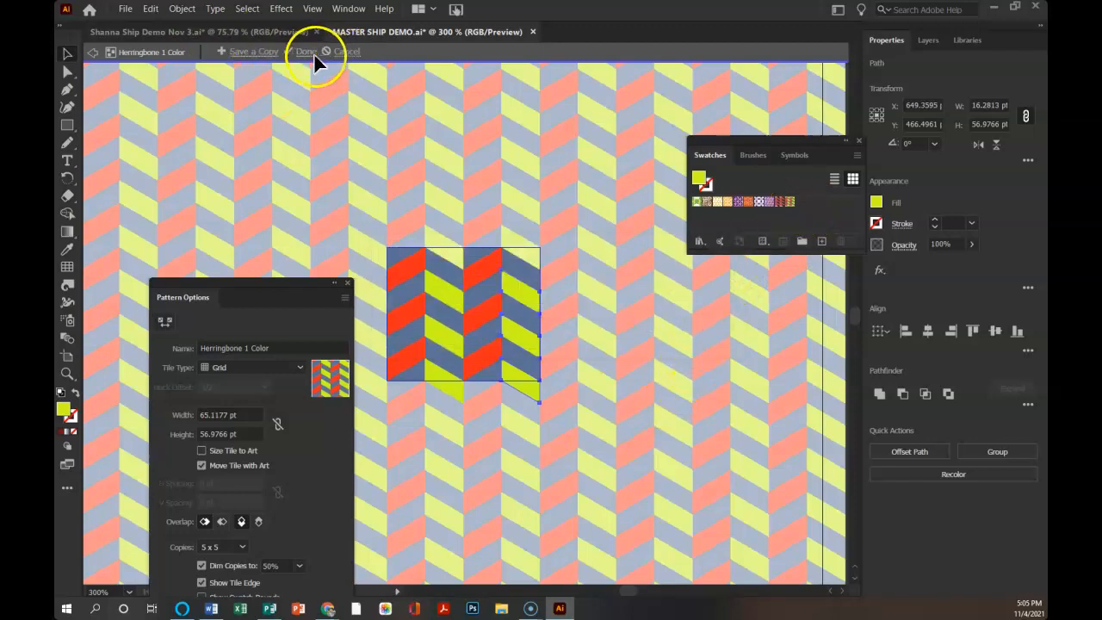
{"action": "left_click", "coordinate": [305, 52]}
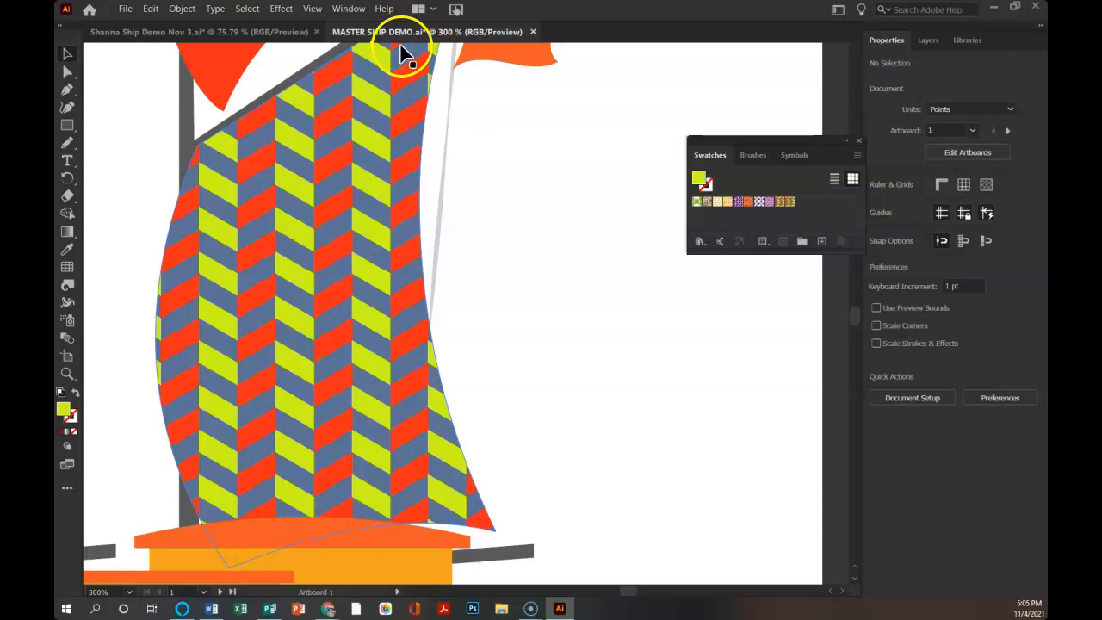
Step: Fill the front mast's upper sail with the Green Orange Herringbone pattern swatch
{"action": "key", "text": "ctrl+minus"}
{"action": "key", "text": "ctrl+minus"}
{"action": "key", "text": "ctrl+minus"}
{"action": "key", "text": "ctrl+minus"}
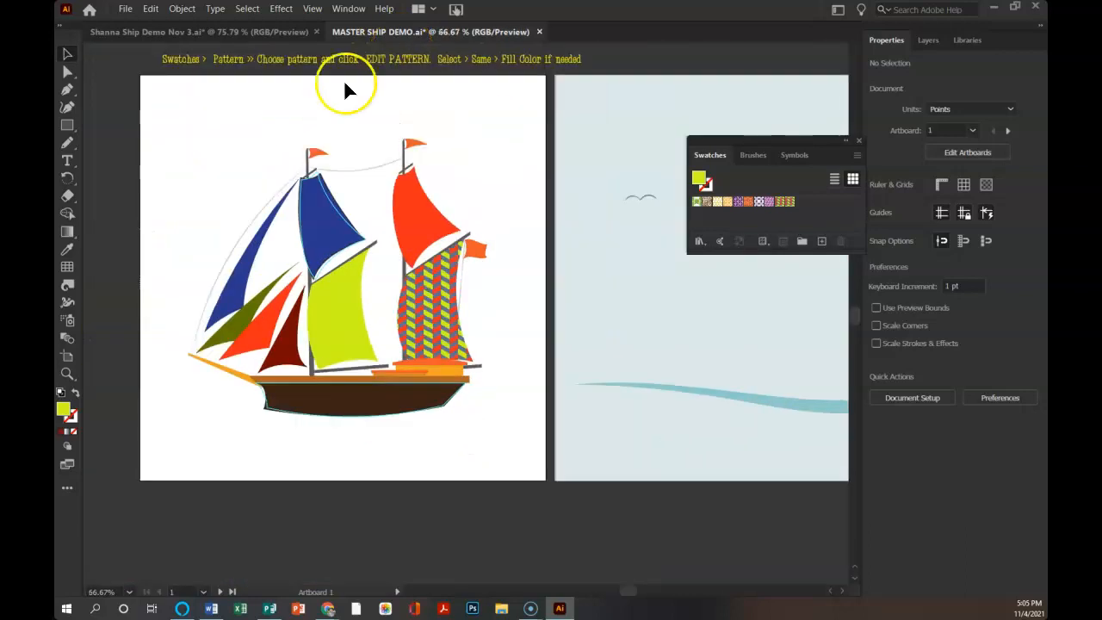
{"action": "left_click", "coordinate": [344, 222]}
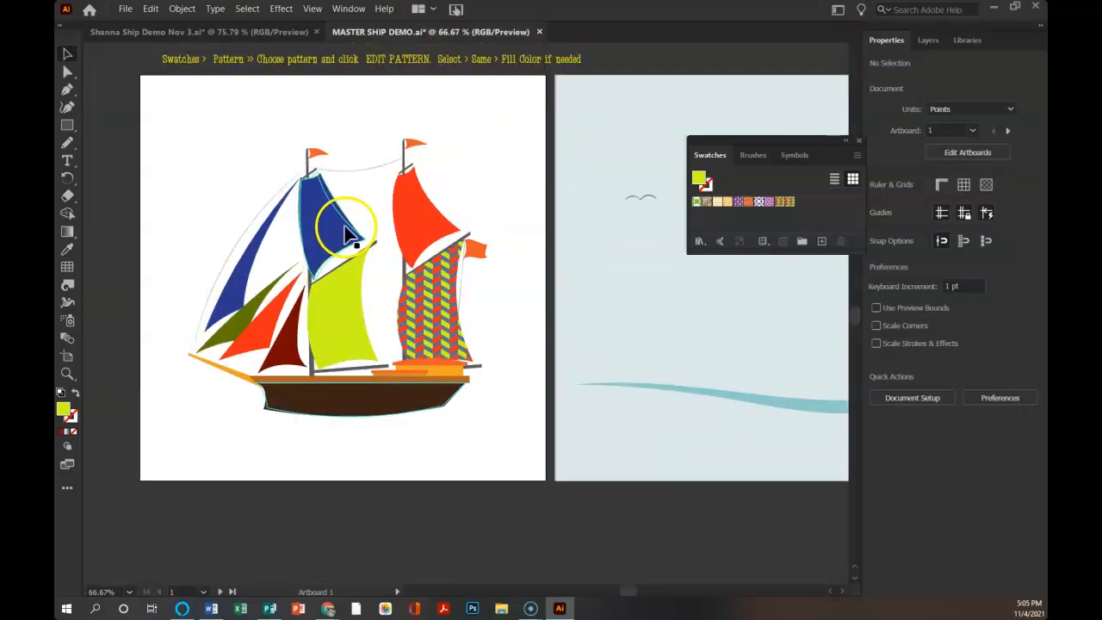
{"action": "left_click", "coordinate": [789, 201]}
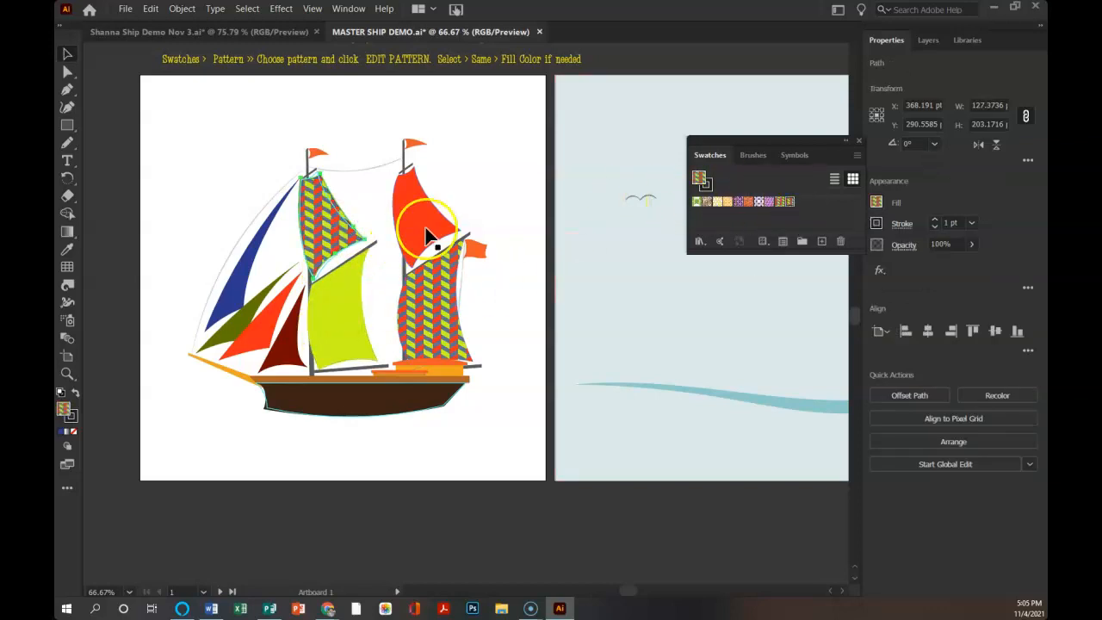
Step: Select the whole ship and move it onto the second artboard, centered over the wave in the sky-blue scene
{"action": "left_click", "coordinate": [330, 331]}
{"action": "left_click", "coordinate": [403, 249]}
{"action": "left_click_drag", "start_coordinate": [182, 131], "coordinate": [500, 437]}
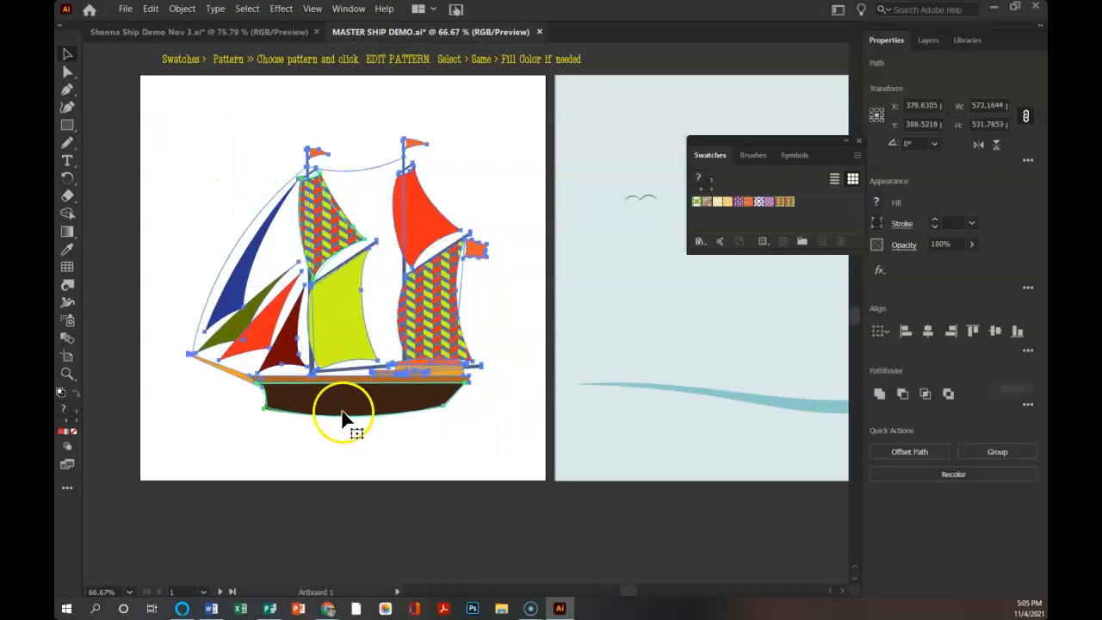
{"action": "left_click_drag", "start_coordinate": [338, 416], "coordinate": [841, 396]}
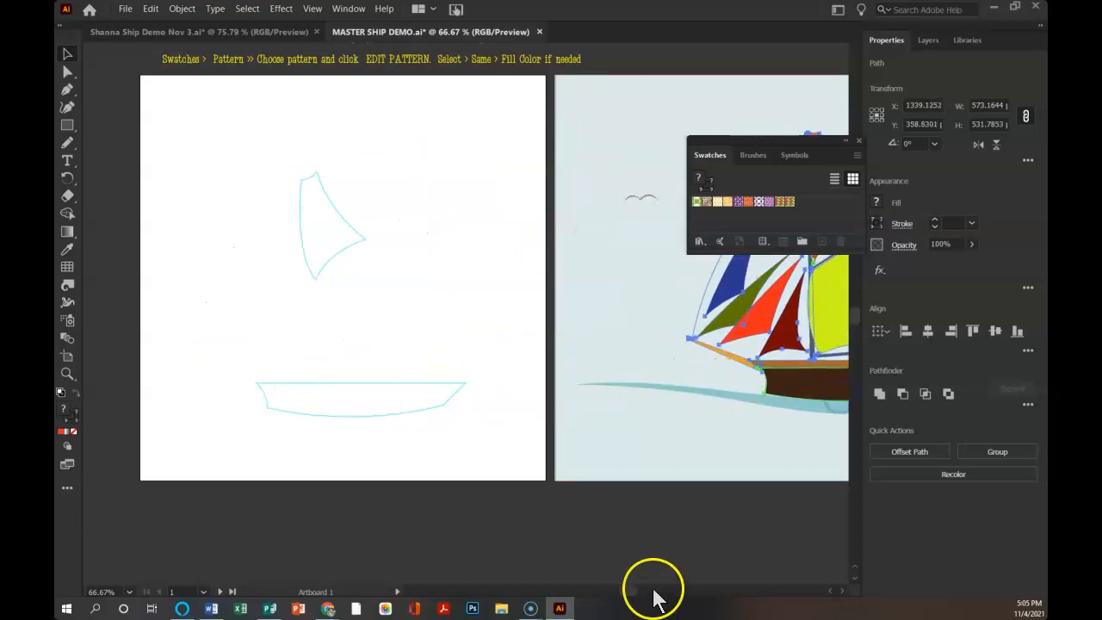
{"action": "left_click_drag", "start_coordinate": [628, 592], "coordinate": [645, 593]}
{"action": "left_click_drag", "start_coordinate": [515, 392], "coordinate": [427, 398]}
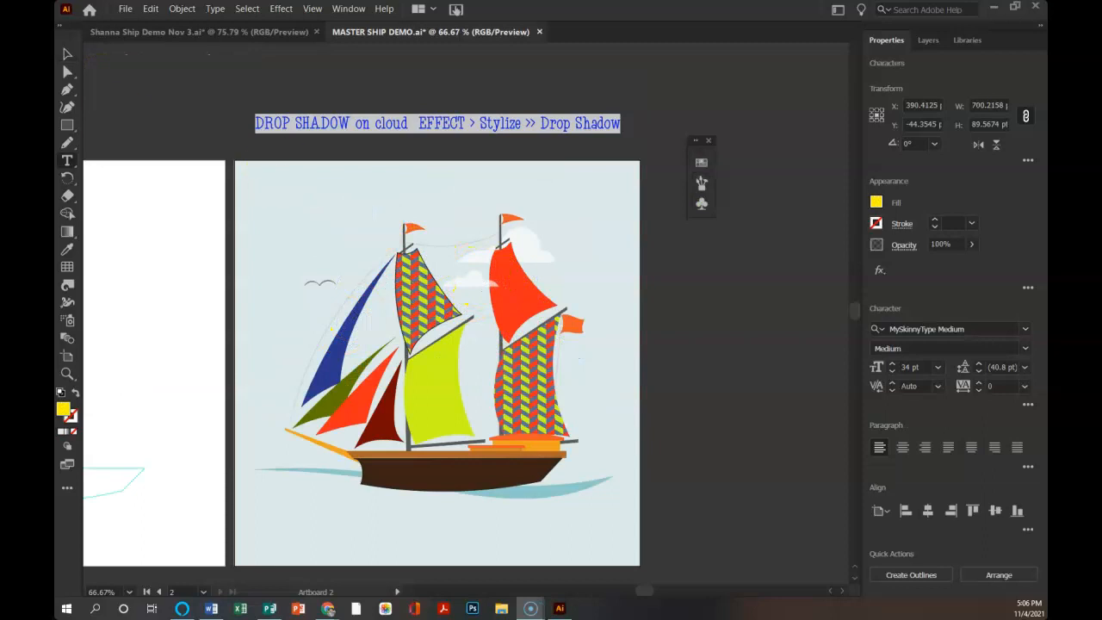
Step: Duplicate the small cloud between the masts and place the copy just below the bird
{"action": "left_click", "coordinate": [67, 53]}
{"action": "left_click", "coordinate": [469, 281]}
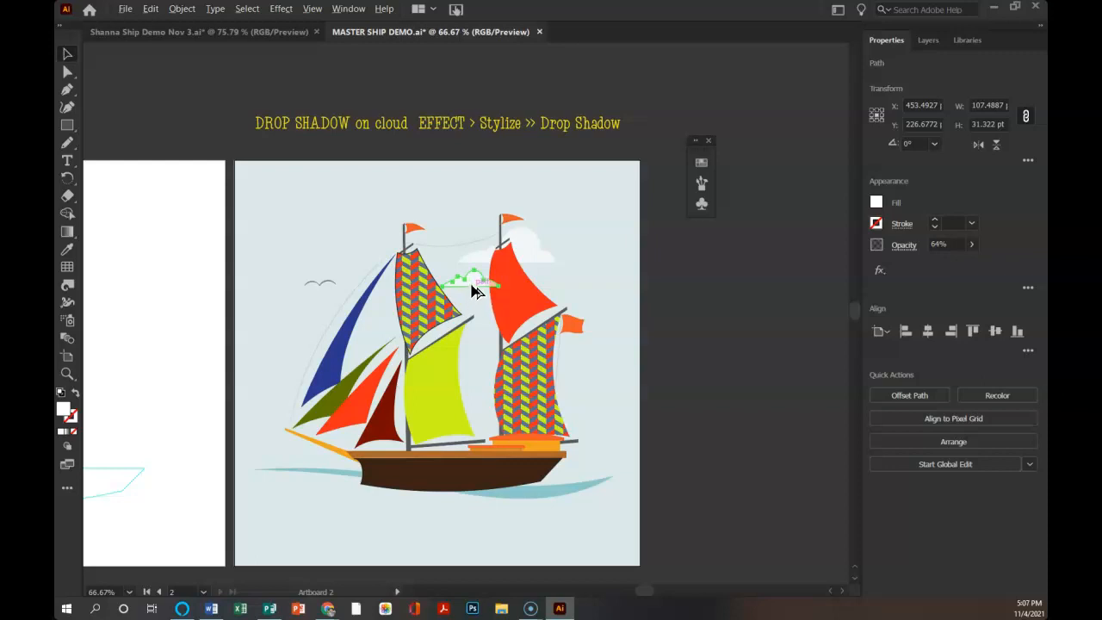
{"action": "left_click_drag", "start_coordinate": [408, 295], "coordinate": [329, 320]}
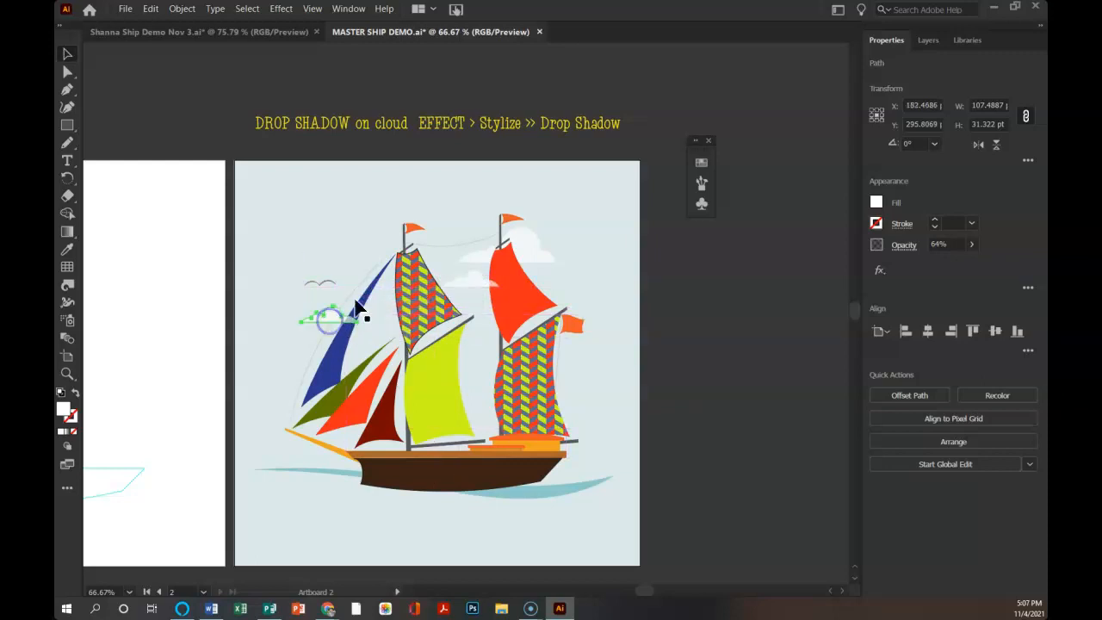
Step: Apply a Drop Shadow in Multiply mode with 75% opacity, 7 pt offsets and 5 pt blur to the small cloud between the masts
{"action": "left_click", "coordinate": [465, 279]}
{"action": "left_click", "coordinate": [274, 12]}
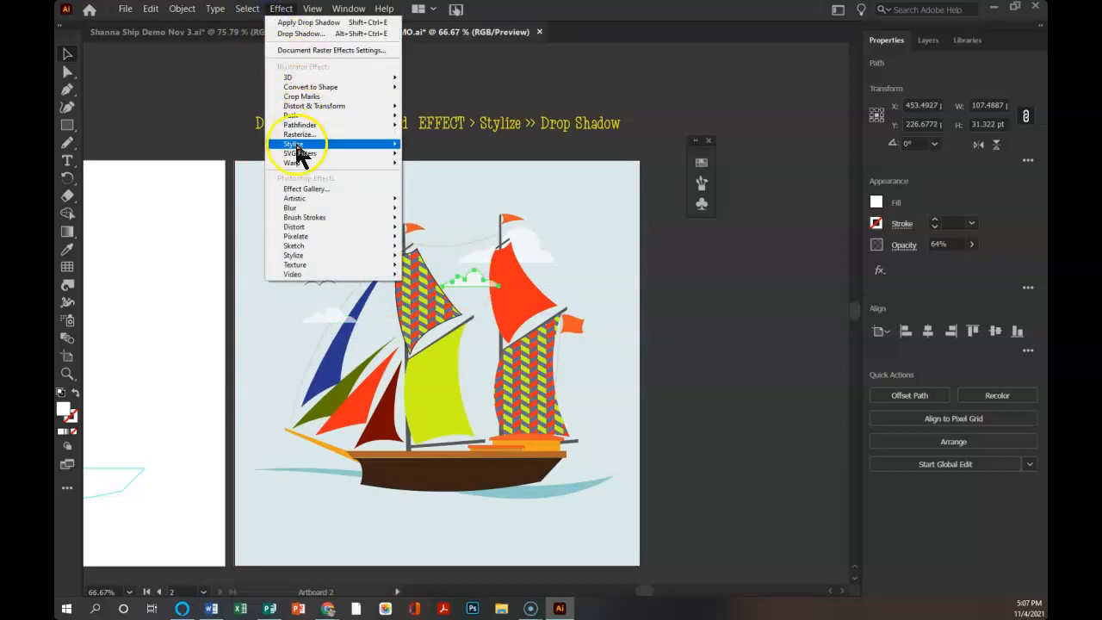
{"action": "mouse_move", "coordinate": [296, 145]}
{"action": "left_click", "coordinate": [434, 146]}
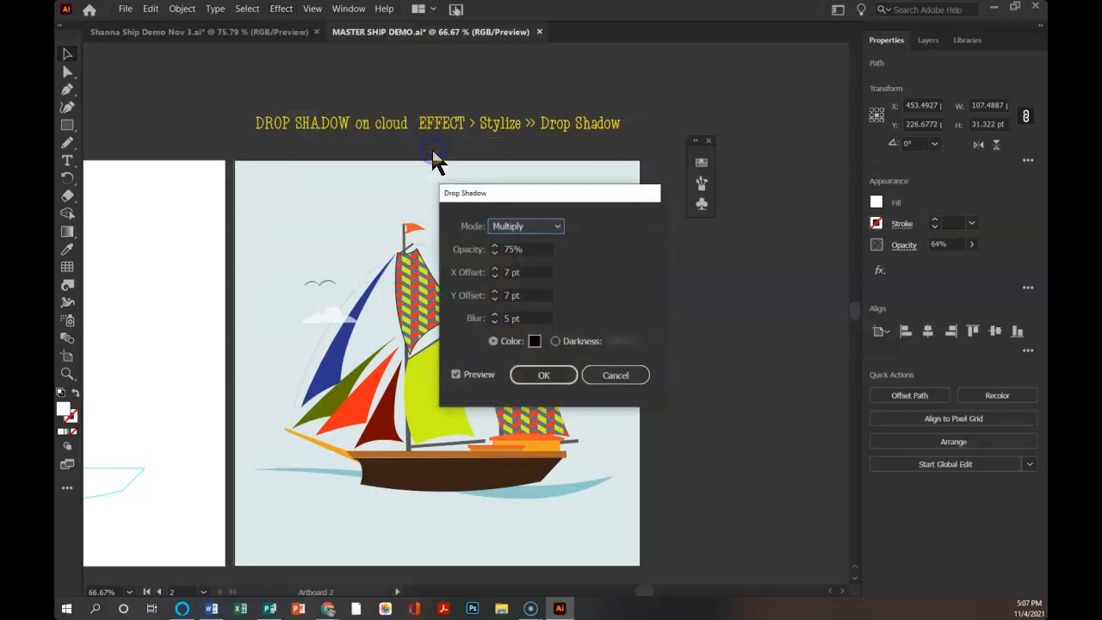
{"action": "left_click", "coordinate": [551, 375]}
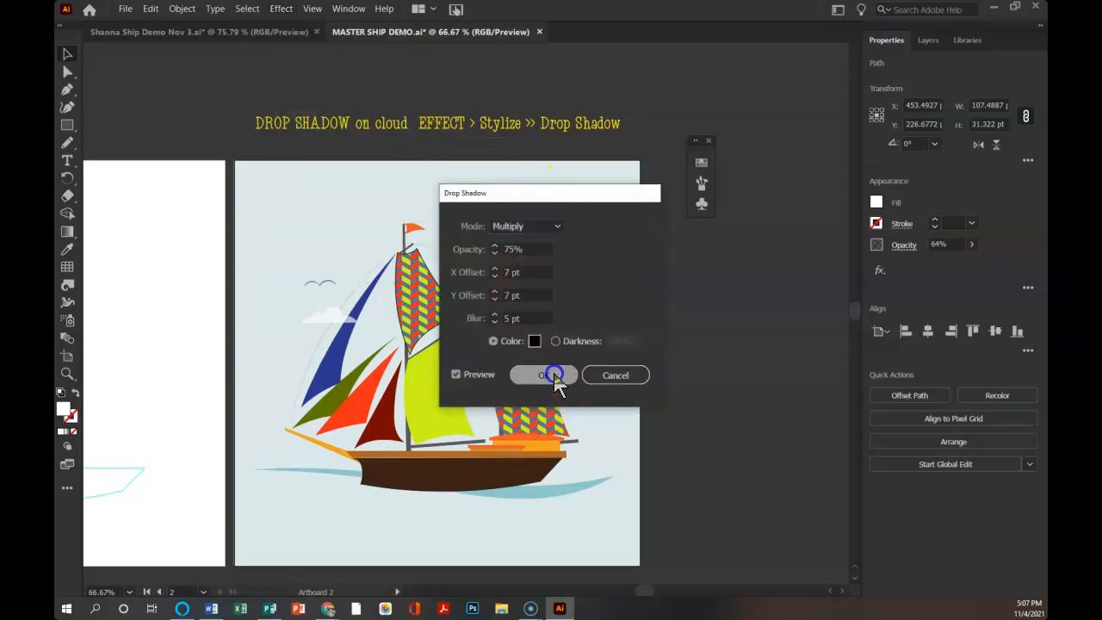
Step: Apply the same Multiply Drop Shadow, 75% opacity, 7 pt offsets and 5 pt blur, to the copied cloud below the bird
{"action": "left_click", "coordinate": [328, 320]}
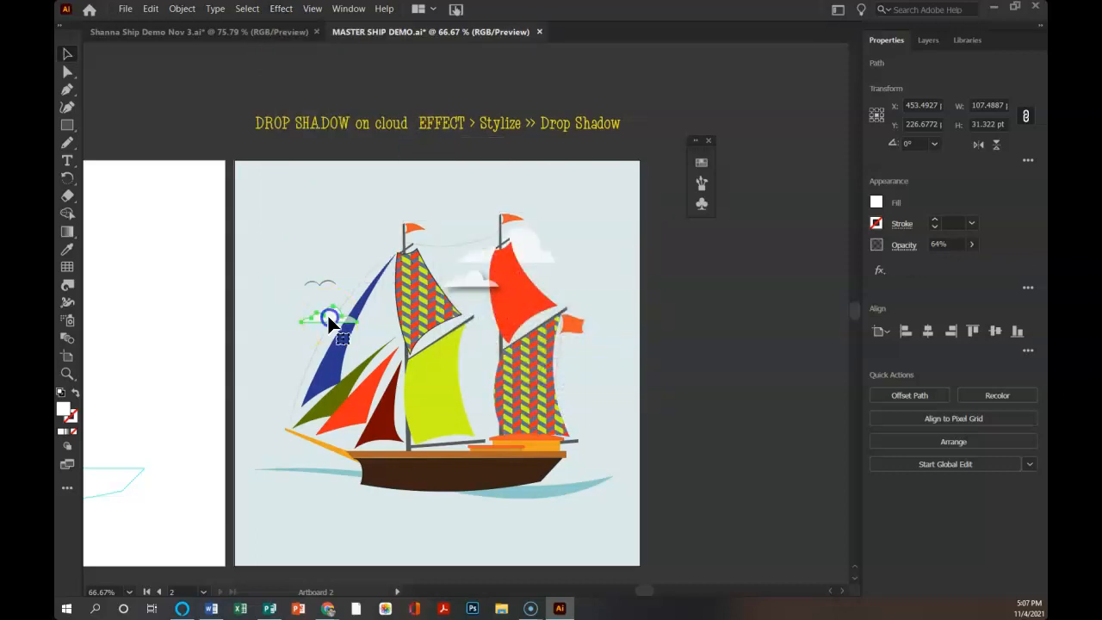
{"action": "left_click", "coordinate": [282, 10]}
{"action": "left_click", "coordinate": [298, 145]}
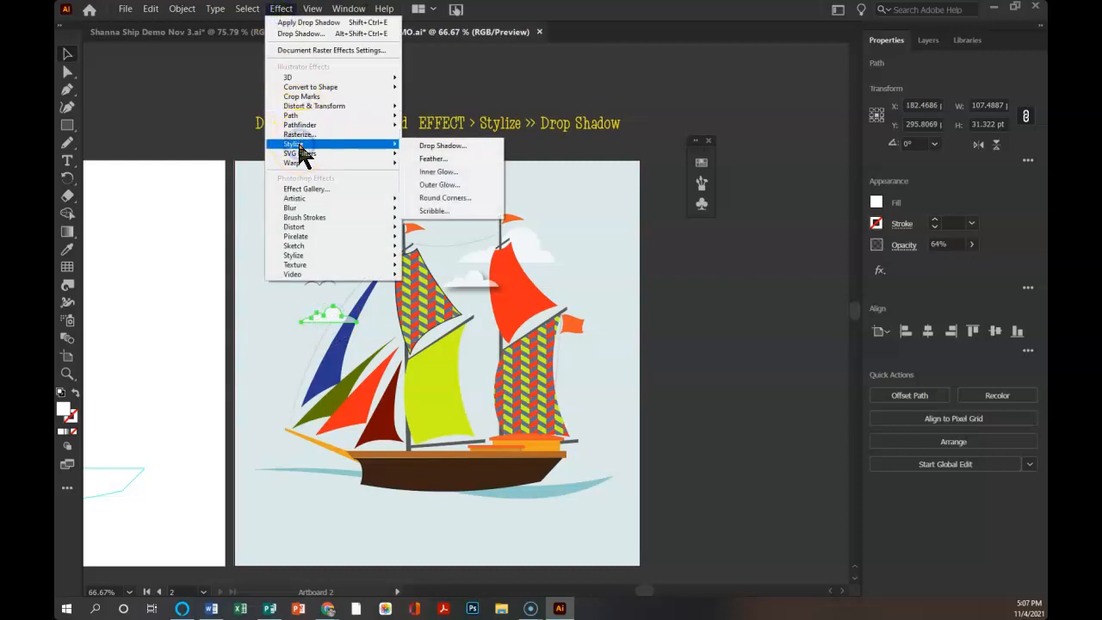
{"action": "left_click", "coordinate": [442, 145]}
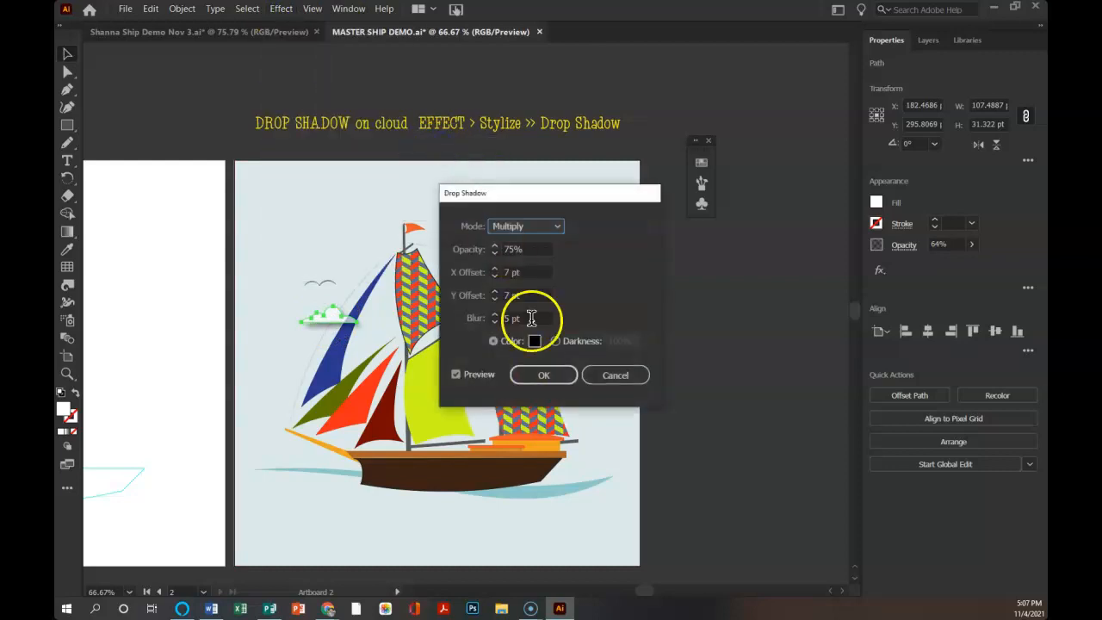
{"action": "left_click", "coordinate": [526, 374]}
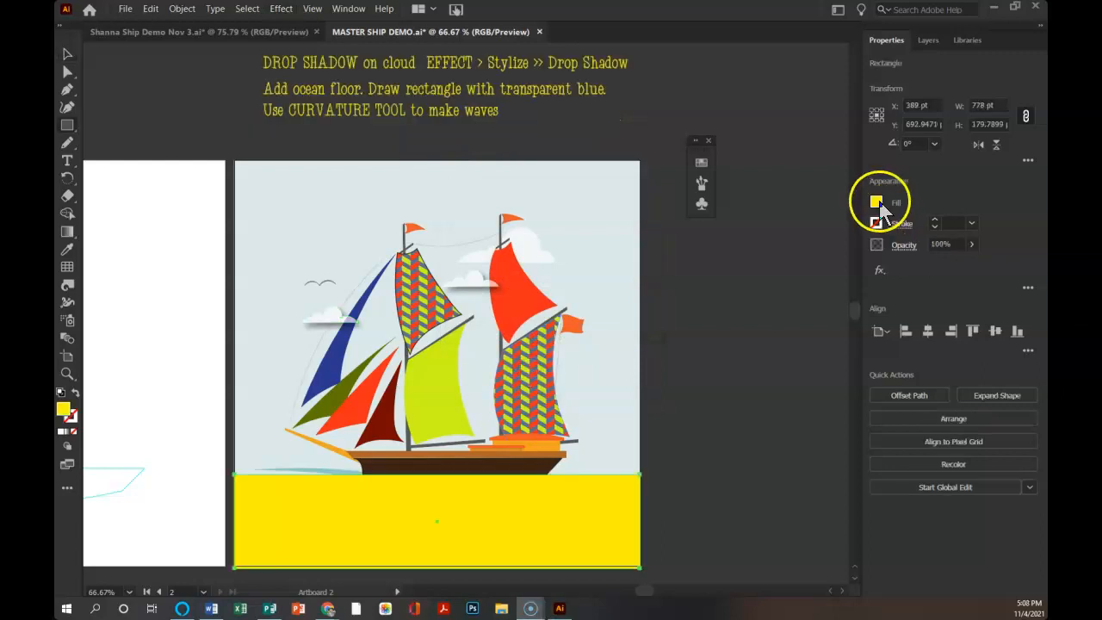
Step: Fill the ocean rectangle below the ship with the blue C=85 M=50 Y=0 K=0 and set its opacity to 80%
{"action": "left_click", "coordinate": [876, 202]}
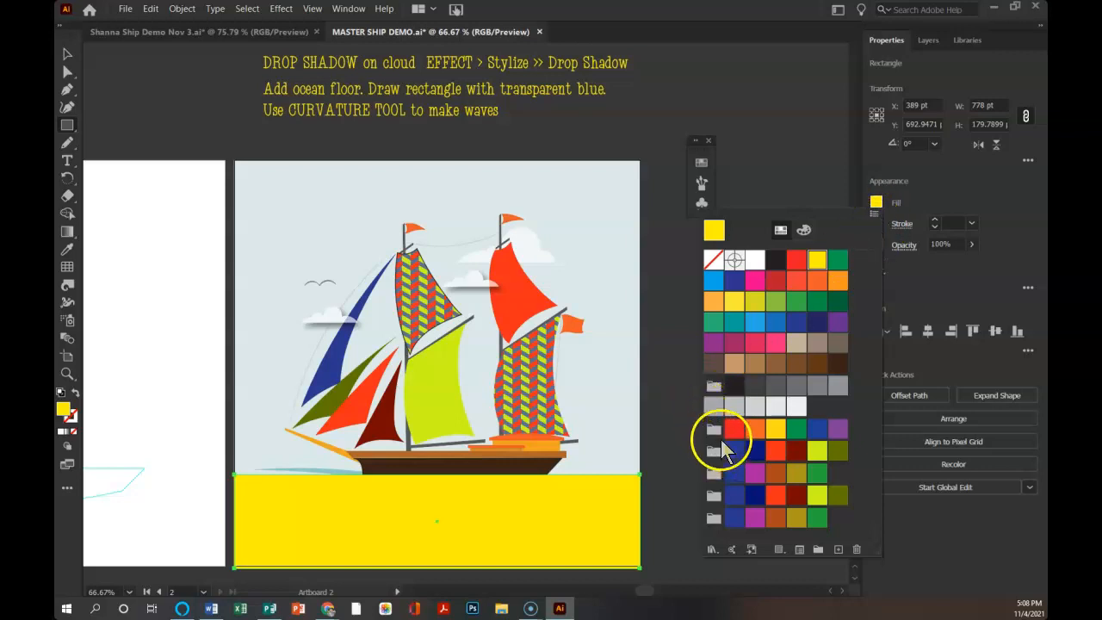
{"action": "left_click", "coordinate": [774, 328]}
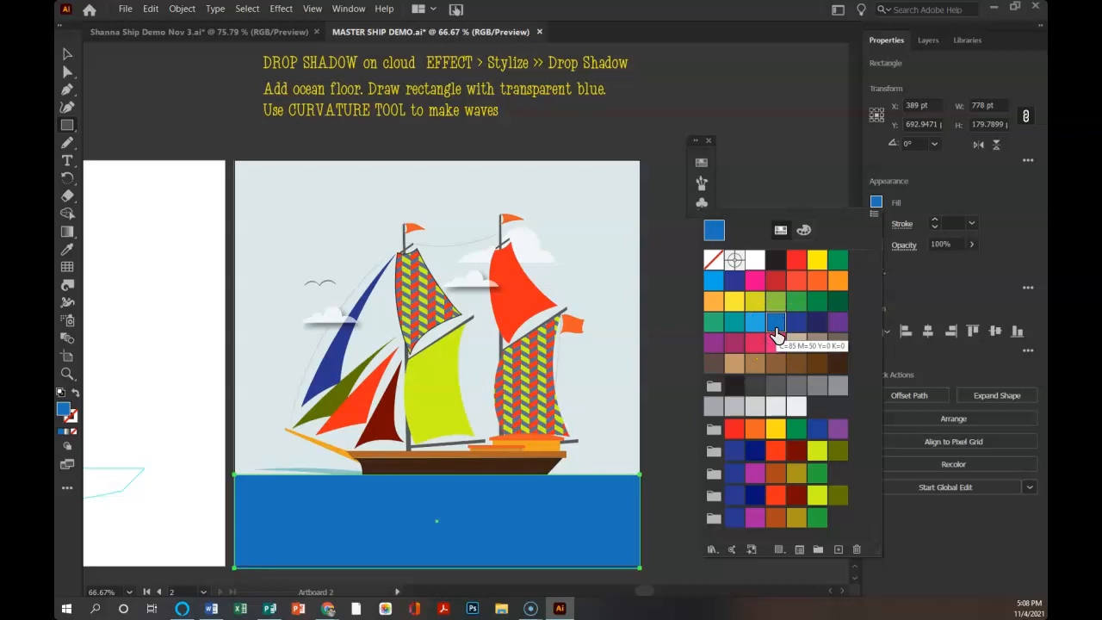
{"action": "left_click", "coordinate": [934, 246]}
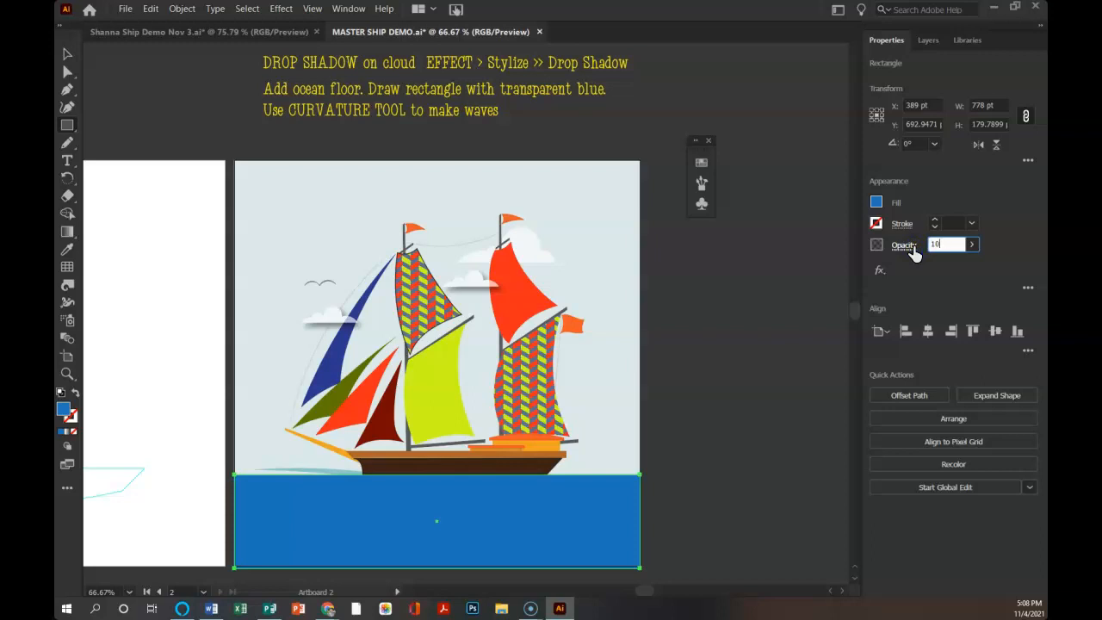
{"action": "type", "text": "80"}
{"action": "key", "text": "Return"}
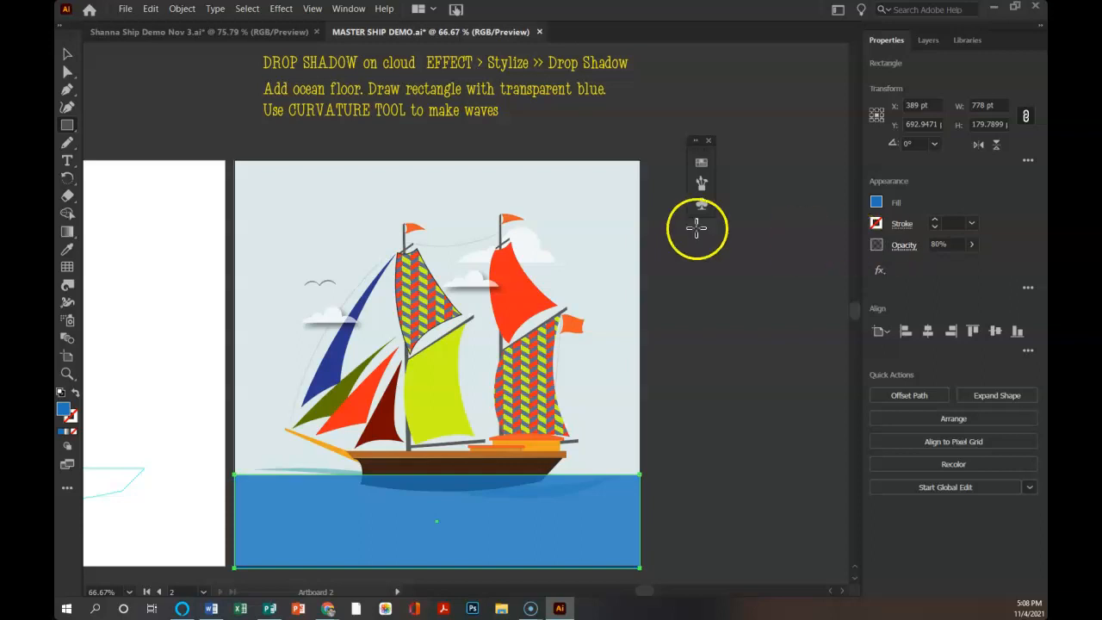
Step: Shape the upper edge of the blue ocean rectangle into gentle alternating waves with the Curvature tool
{"action": "left_click", "coordinate": [71, 107]}
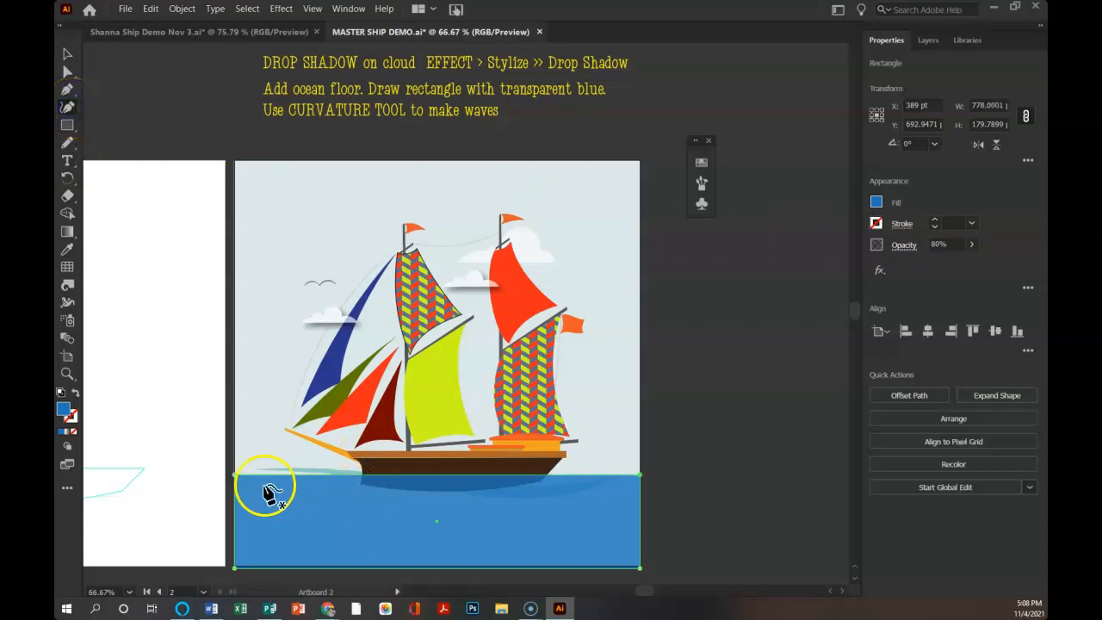
{"action": "left_click_drag", "start_coordinate": [266, 475], "coordinate": [299, 477]}
{"action": "left_click", "coordinate": [364, 479]}
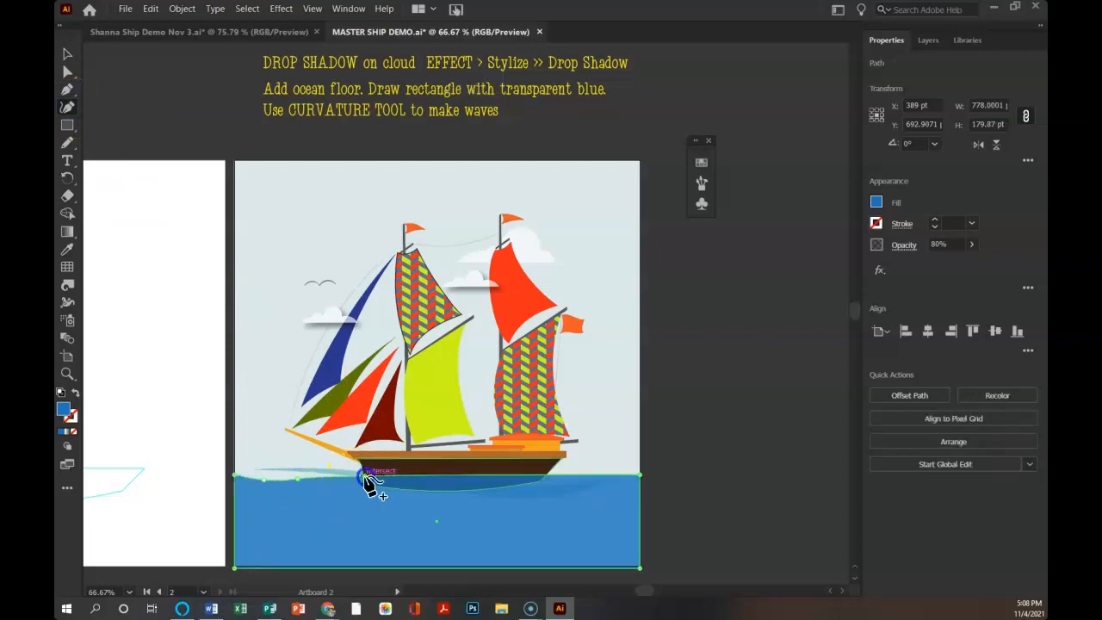
{"action": "left_click", "coordinate": [406, 476]}
{"action": "left_click_drag", "start_coordinate": [406, 476], "coordinate": [460, 476]}
{"action": "left_click", "coordinate": [519, 471]}
{"action": "left_click", "coordinate": [565, 475]}
{"action": "left_click_drag", "start_coordinate": [565, 475], "coordinate": [568, 479]}
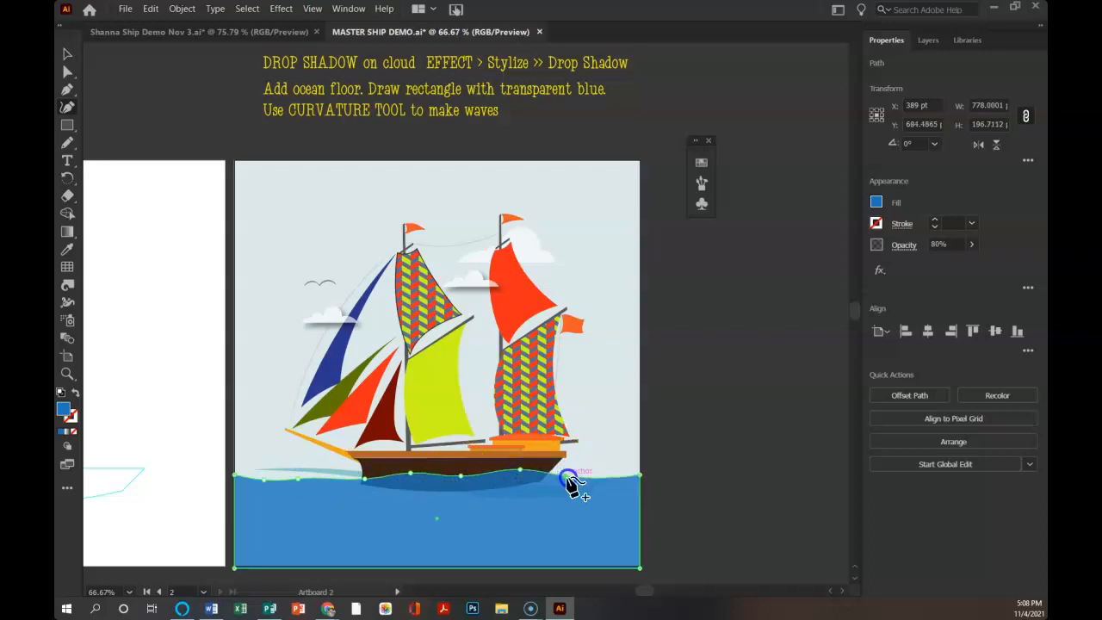
{"action": "left_click", "coordinate": [616, 472]}
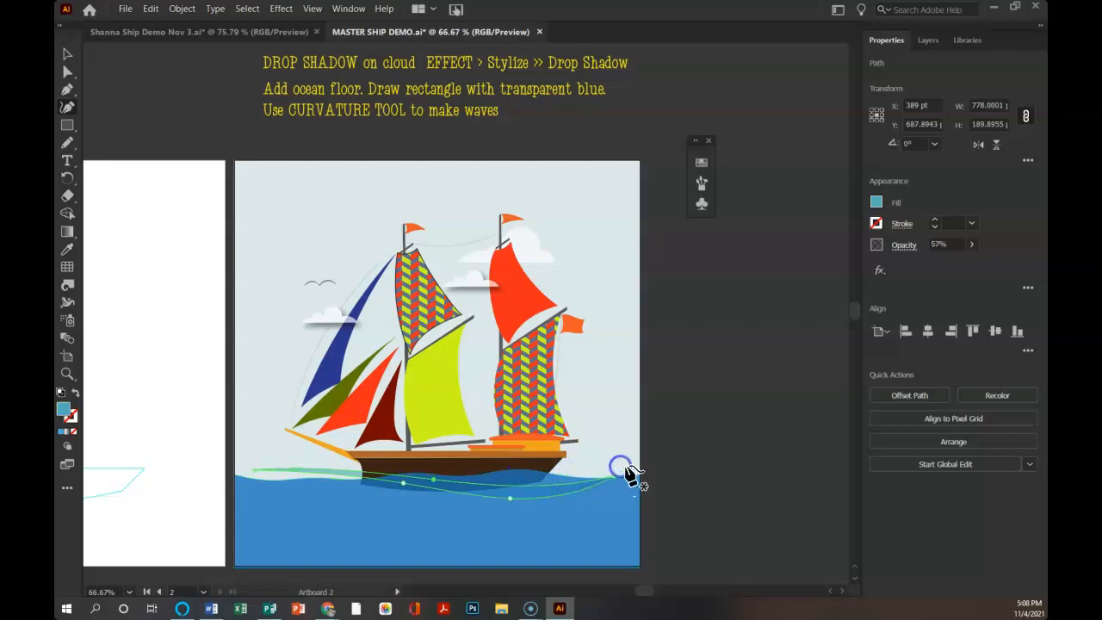
Step: Reshape the pale teal wave with extra curve points near both ends and adjust its position along the waterline
{"action": "left_click_drag", "start_coordinate": [293, 474], "coordinate": [287, 482]}
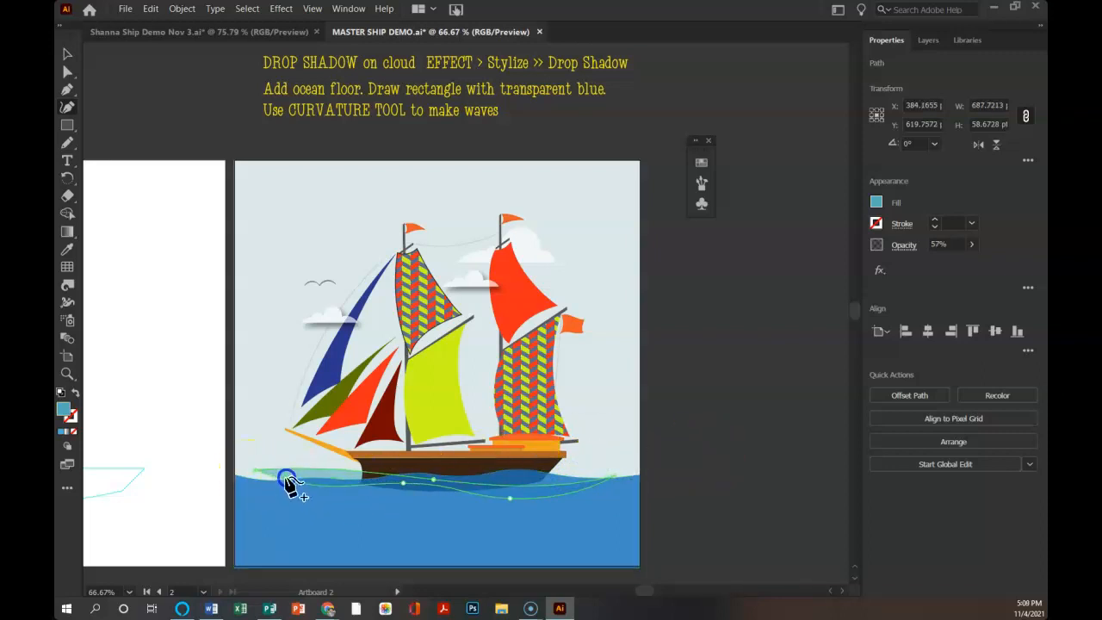
{"action": "left_click", "coordinate": [602, 470]}
{"action": "left_click", "coordinate": [67, 52]}
{"action": "left_click_drag", "start_coordinate": [330, 475], "coordinate": [293, 479]}
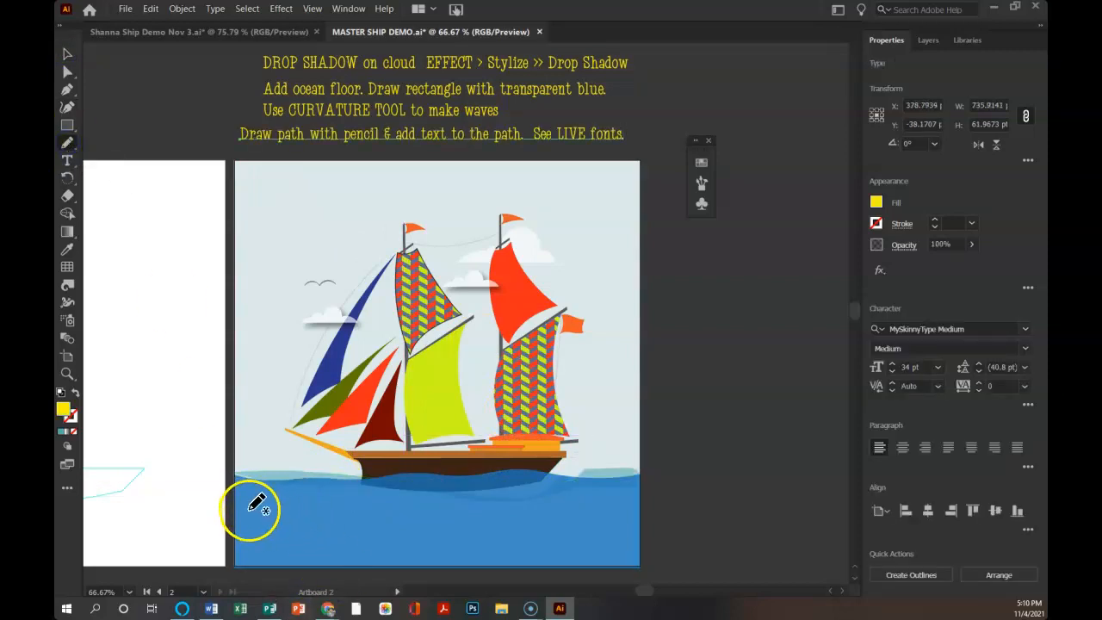
Step: Draw a wavy pencil path about 737 pt wide across the ocean and place the text "Sail across the" along it
{"action": "mouse_move", "coordinate": [248, 510]}
{"action": "left_mouse_down"}
{"action": "mouse_move", "coordinate": [322, 502]}
{"action": "mouse_move", "coordinate": [387, 517]}
{"action": "mouse_move", "coordinate": [464, 496]}
{"action": "mouse_move", "coordinate": [541, 520]}
{"action": "mouse_move", "coordinate": [634, 506]}
{"action": "left_mouse_up"}
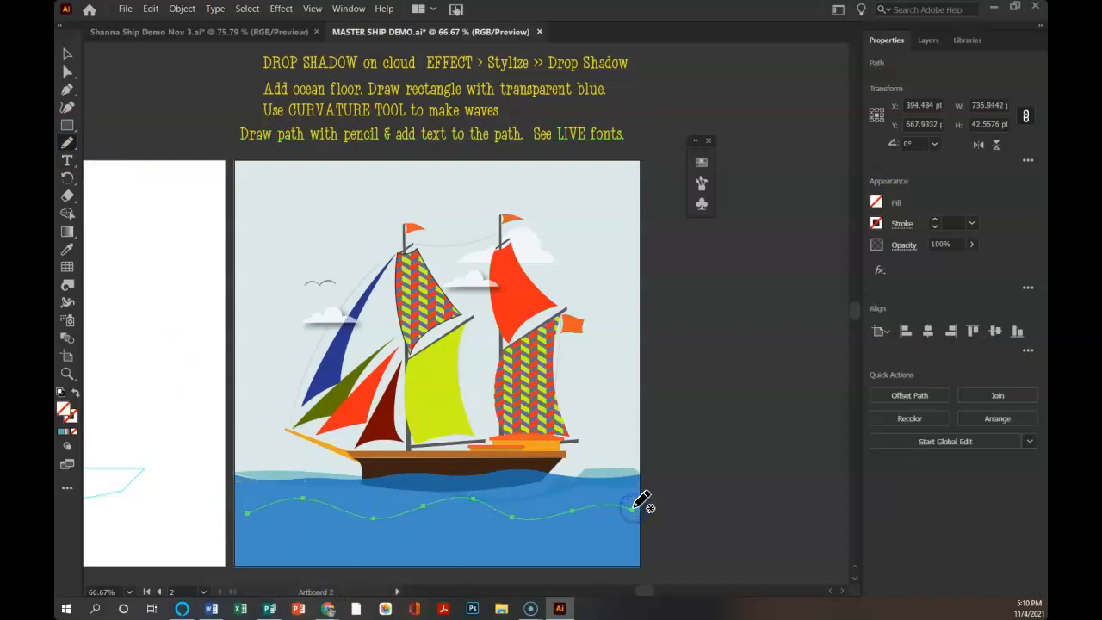
{"action": "left_click", "coordinate": [74, 164]}
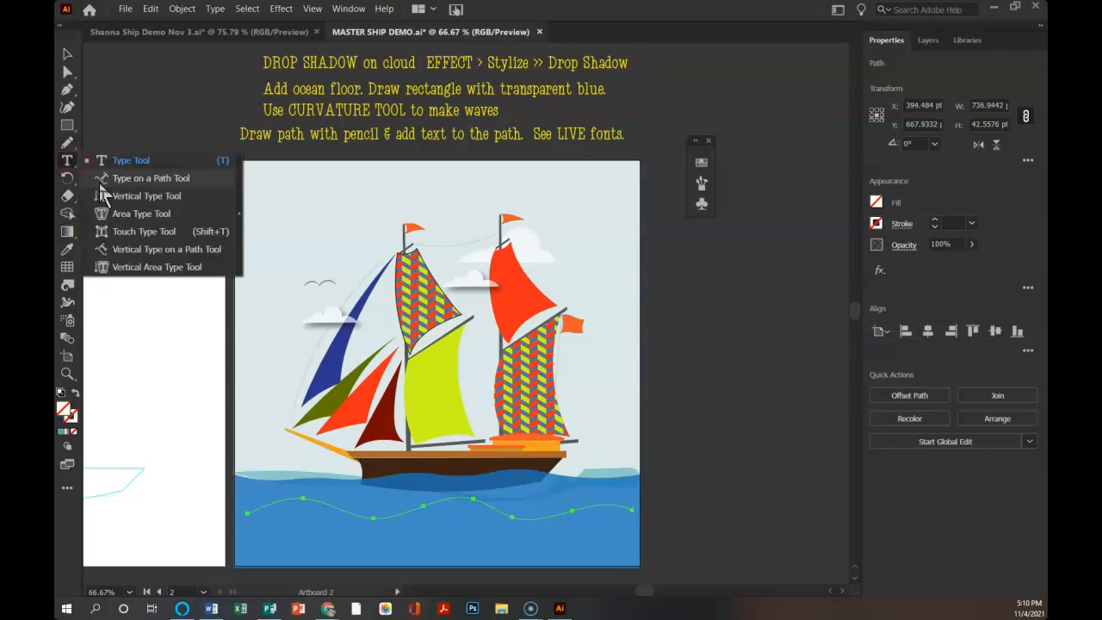
{"action": "left_click", "coordinate": [102, 181]}
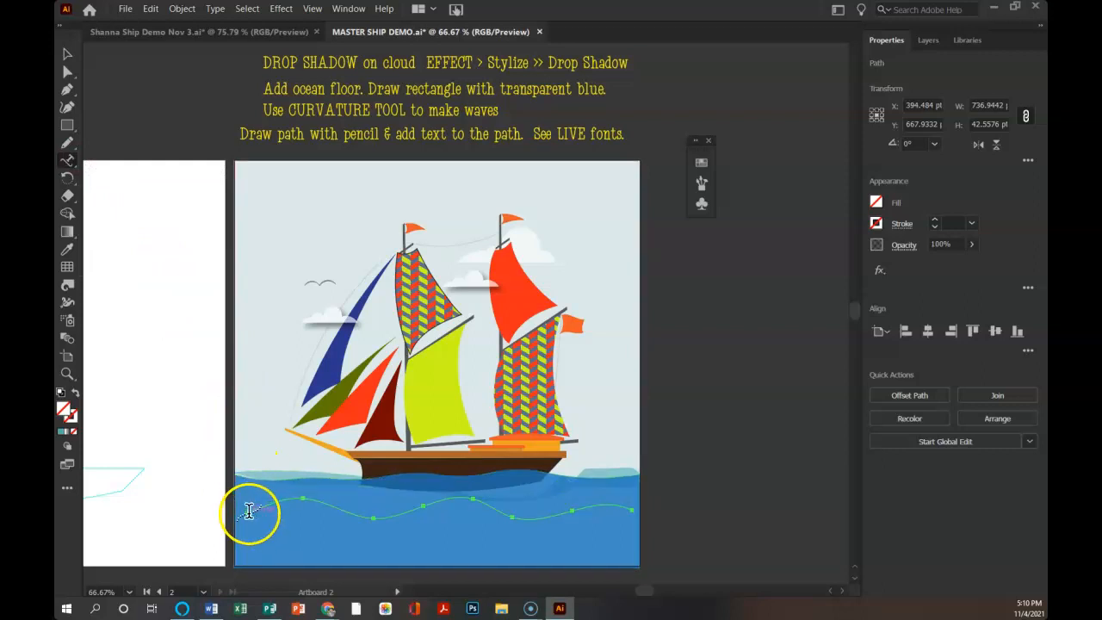
{"action": "left_click", "coordinate": [249, 510]}
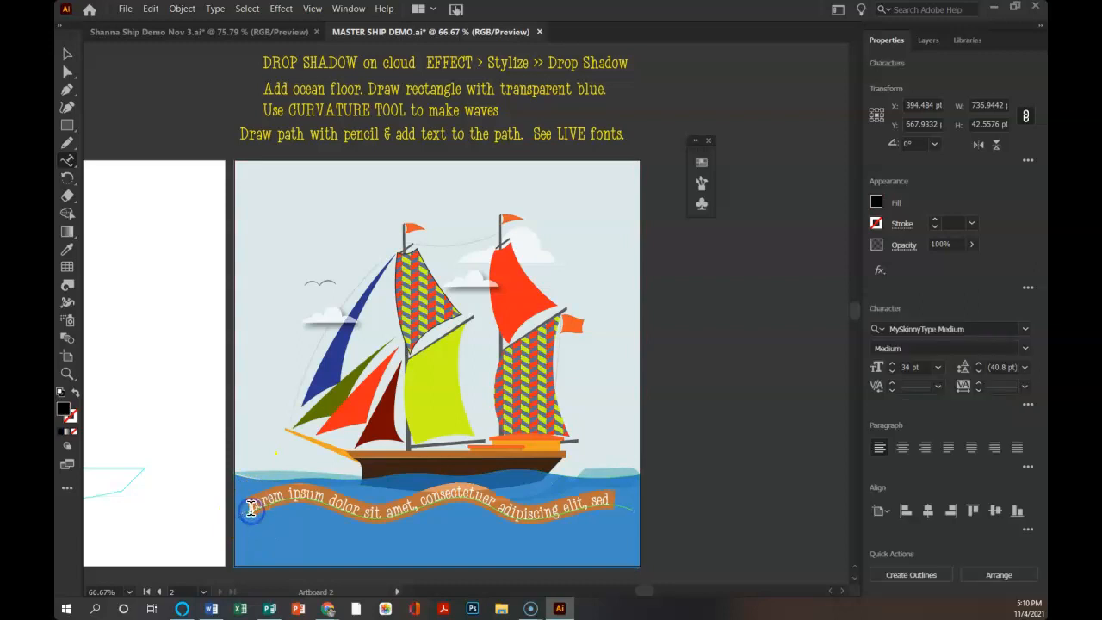
{"action": "left_click", "coordinate": [276, 489]}
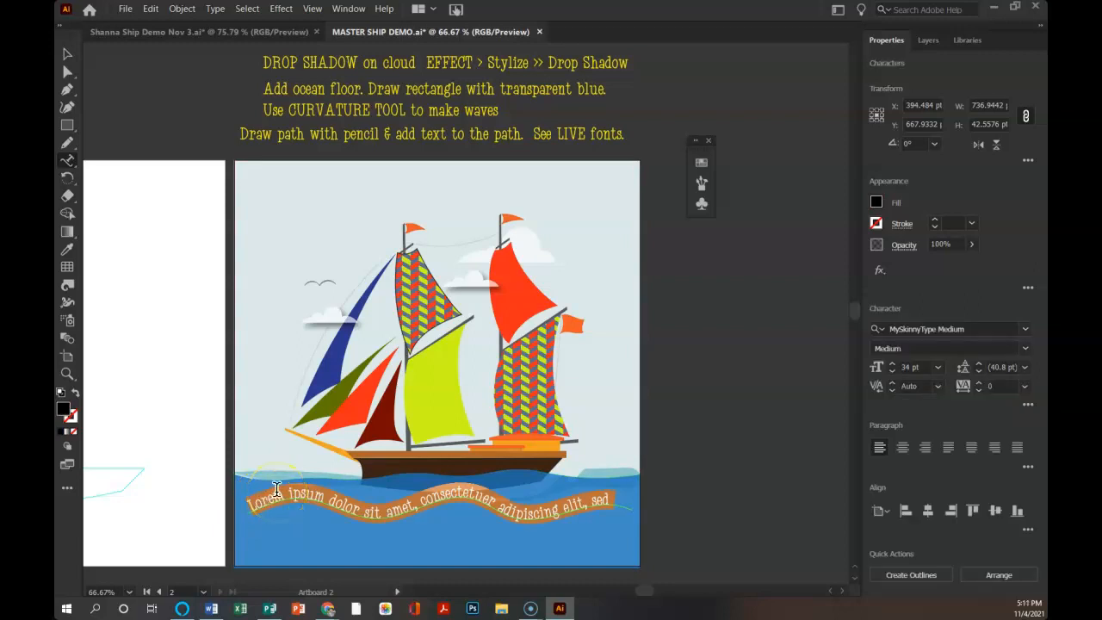
{"action": "type", "text": "Sail across the"}
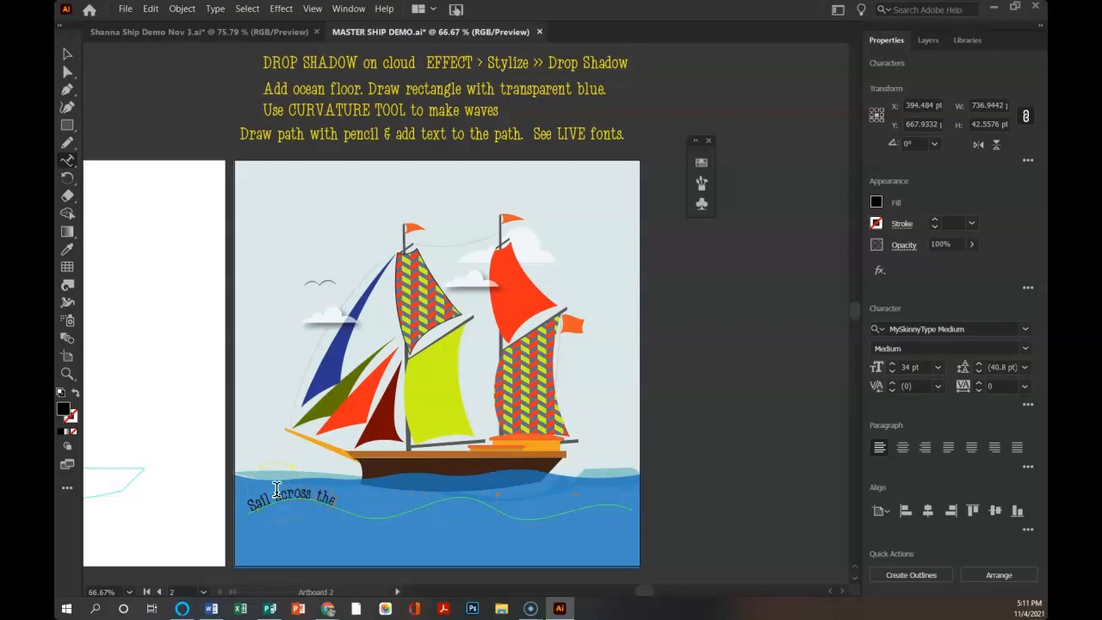
{"action": "left_click", "coordinate": [425, 466]}
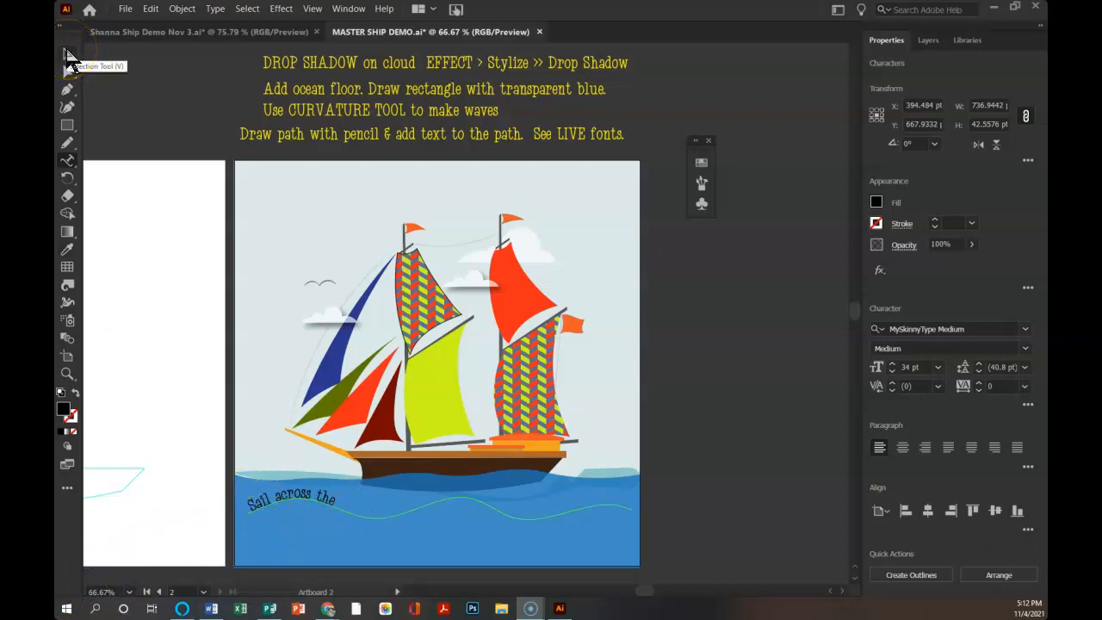
Step: Select all the text on the wavy path and display the Character settings in the empty area beside the second artboard
{"action": "double_click", "coordinate": [255, 496]}
{"action": "left_click_drag", "start_coordinate": [251, 497], "coordinate": [339, 503]}
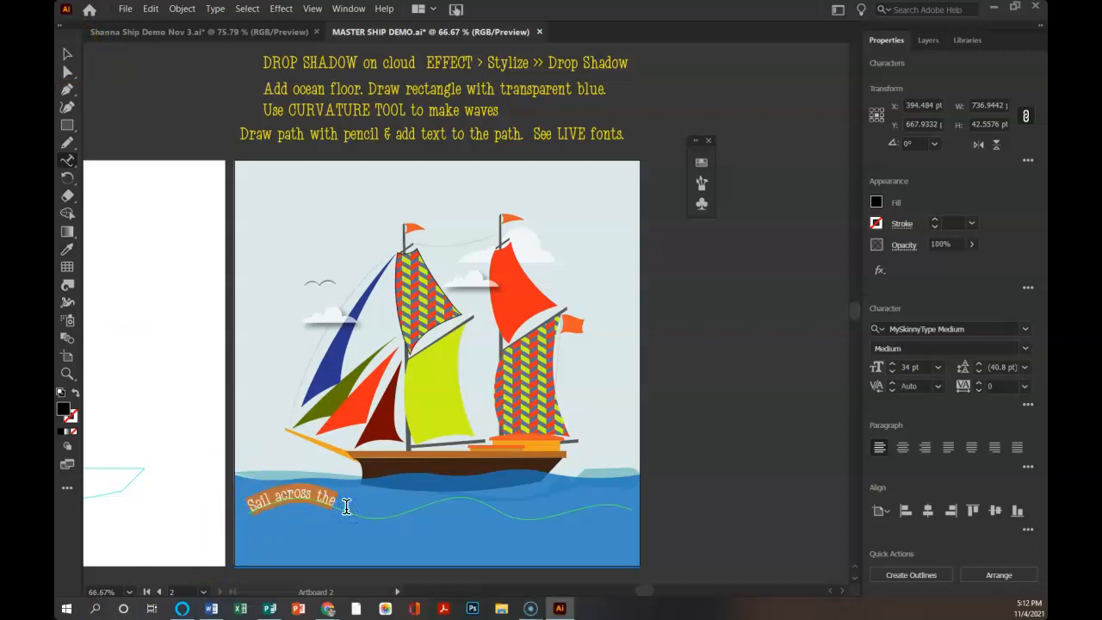
{"action": "left_click", "coordinate": [349, 9]}
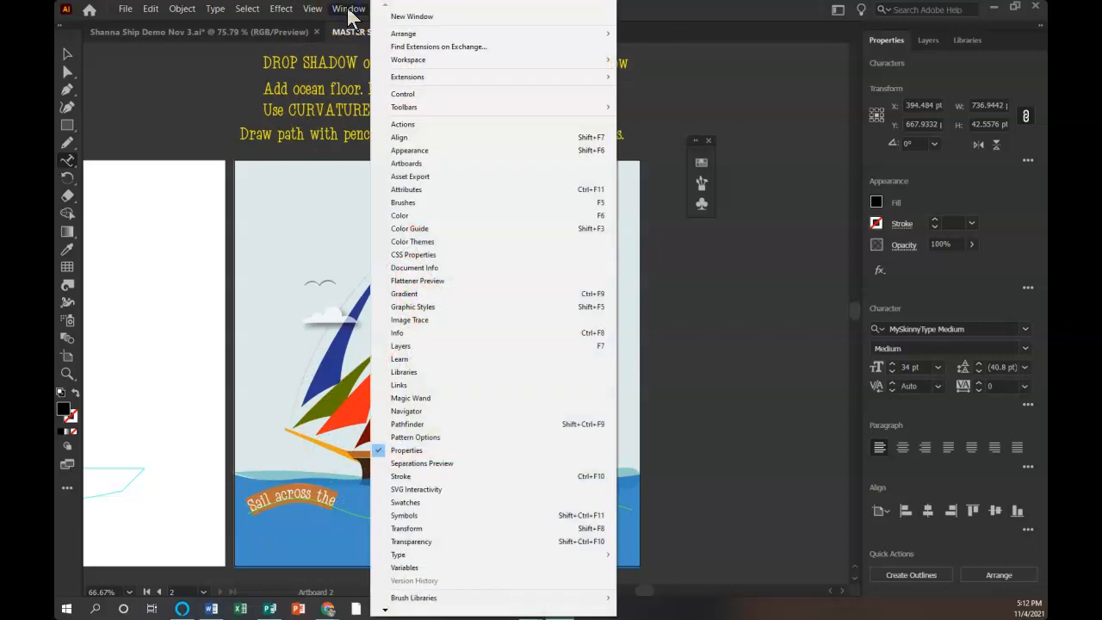
{"action": "left_click", "coordinate": [419, 558]}
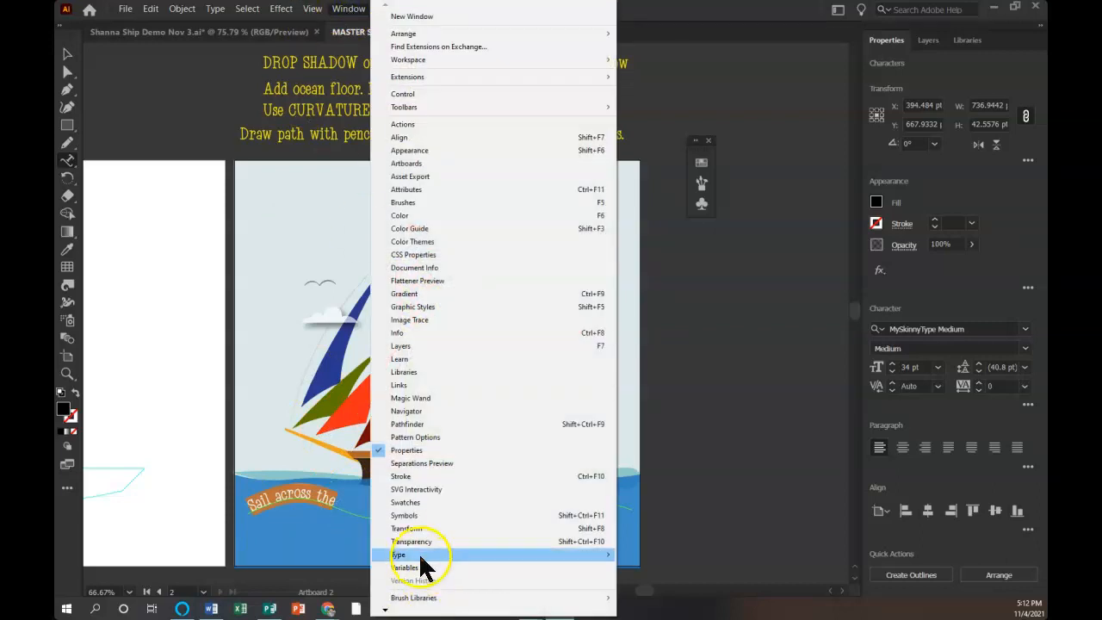
{"action": "left_click", "coordinate": [657, 480]}
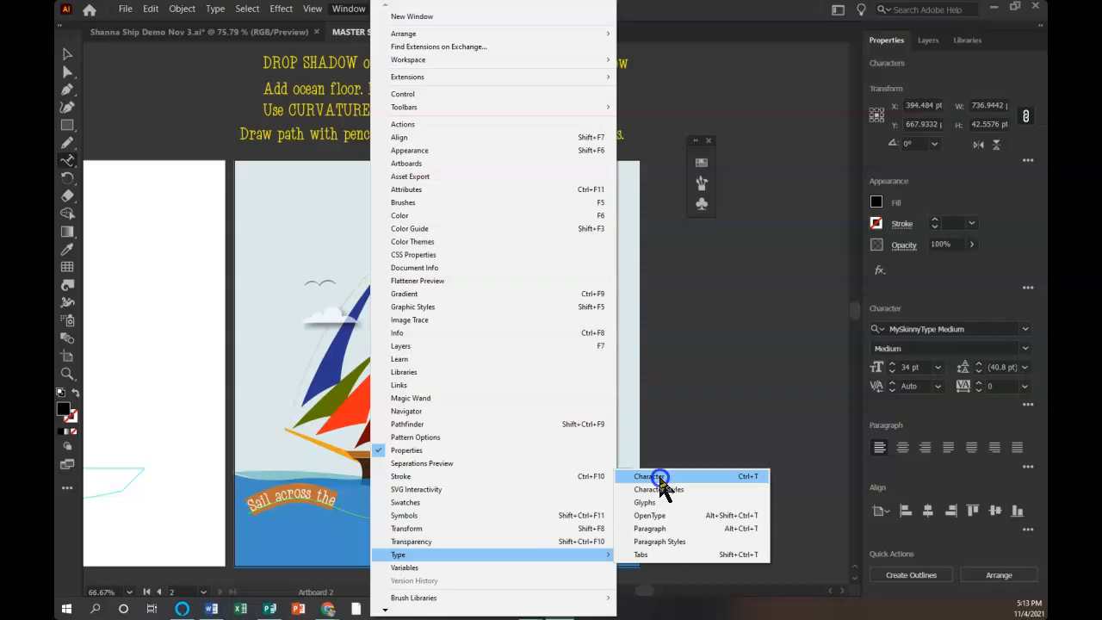
{"action": "left_click", "coordinate": [659, 478]}
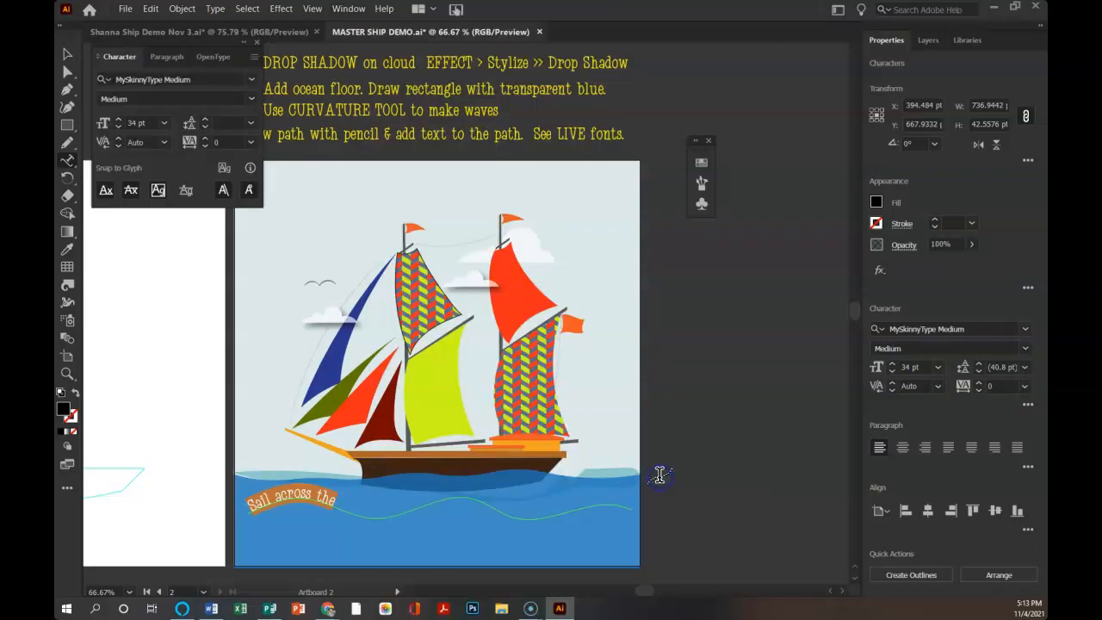
{"action": "left_click", "coordinate": [253, 79]}
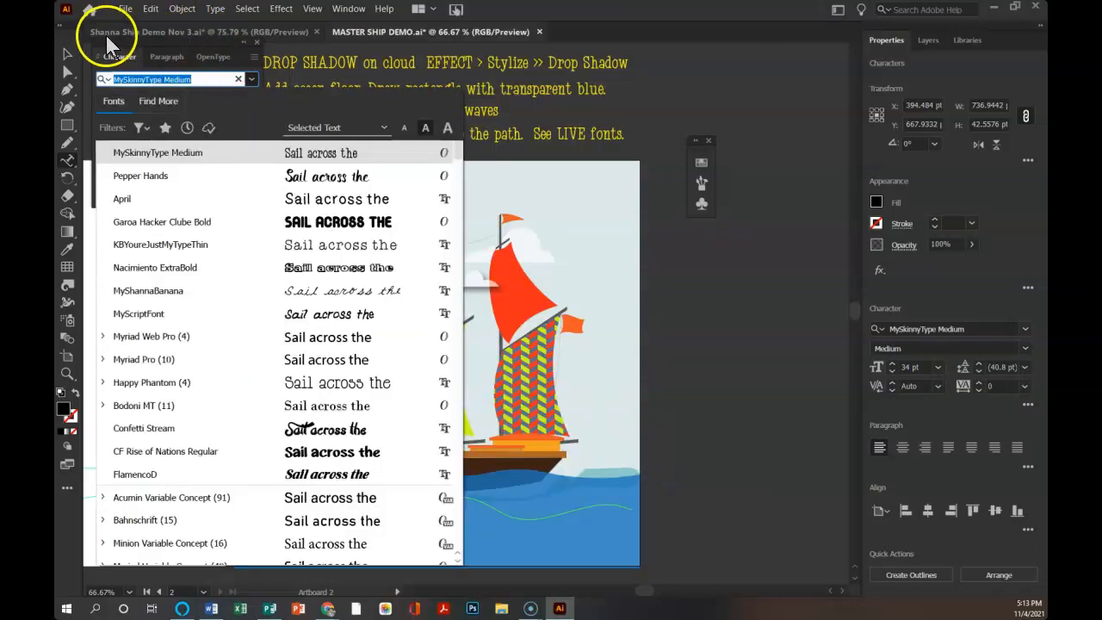
{"action": "left_click_drag", "start_coordinate": [112, 56], "coordinate": [719, 57]}
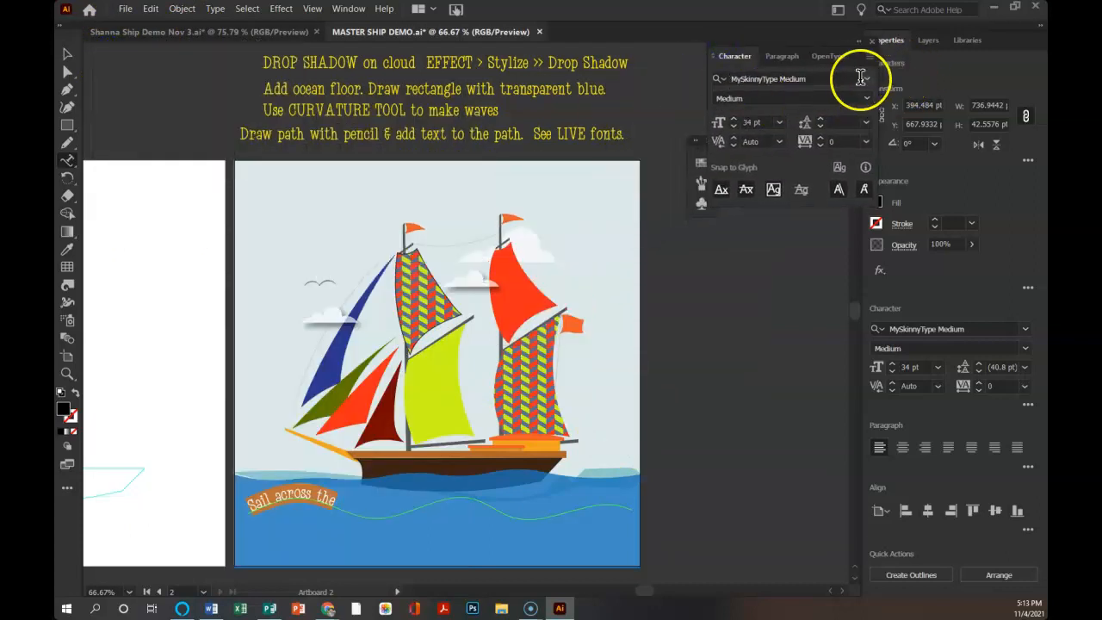
Step: Preview fonts on the selected path text, set it in Alabama, and finish text editing with the Selection tool
{"action": "left_click", "coordinate": [864, 78]}
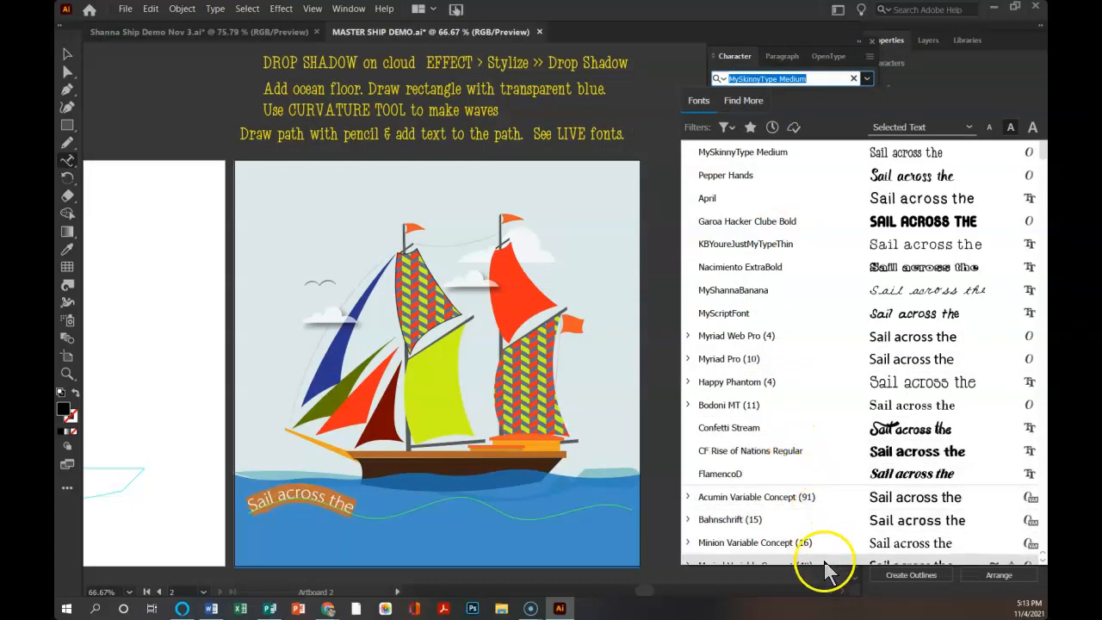
{"action": "scroll", "coordinate": [833, 558], "scroll_direction": "down", "scroll_amount": 4}
{"action": "scroll", "coordinate": [833, 558], "scroll_direction": "down", "scroll_amount": 1}
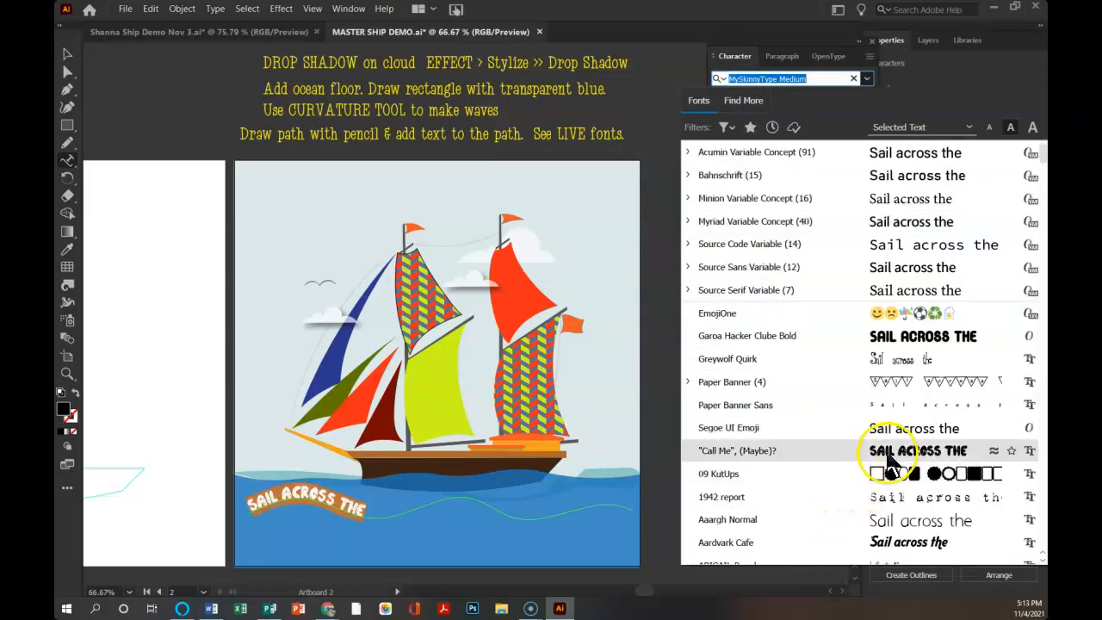
{"action": "scroll", "coordinate": [886, 534], "scroll_direction": "down", "scroll_amount": 3}
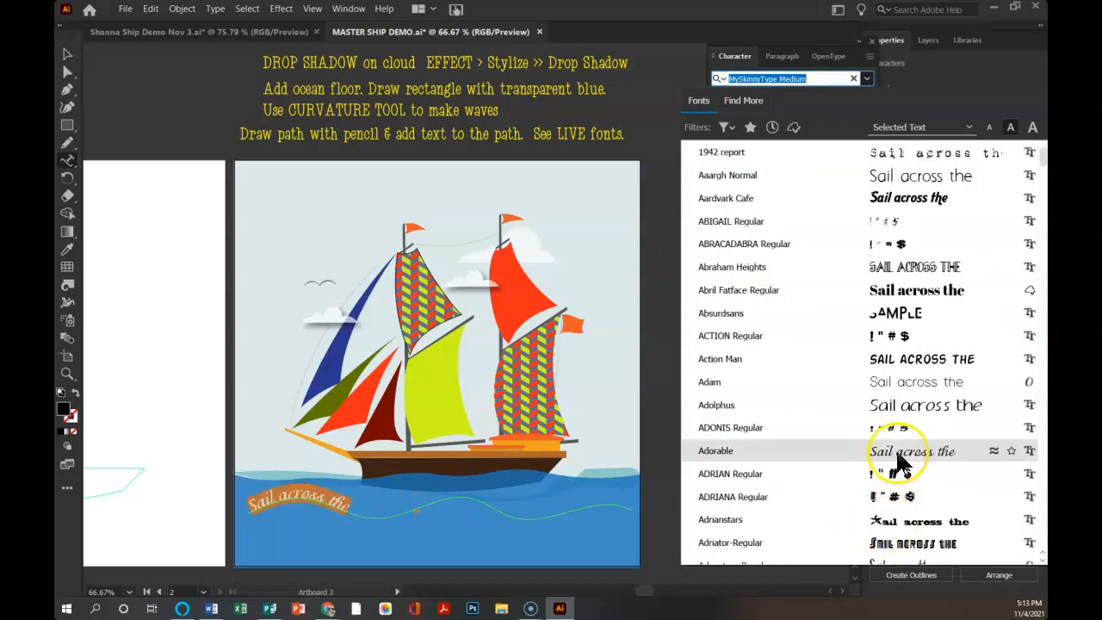
{"action": "scroll", "coordinate": [899, 463], "scroll_direction": "down", "scroll_amount": 4}
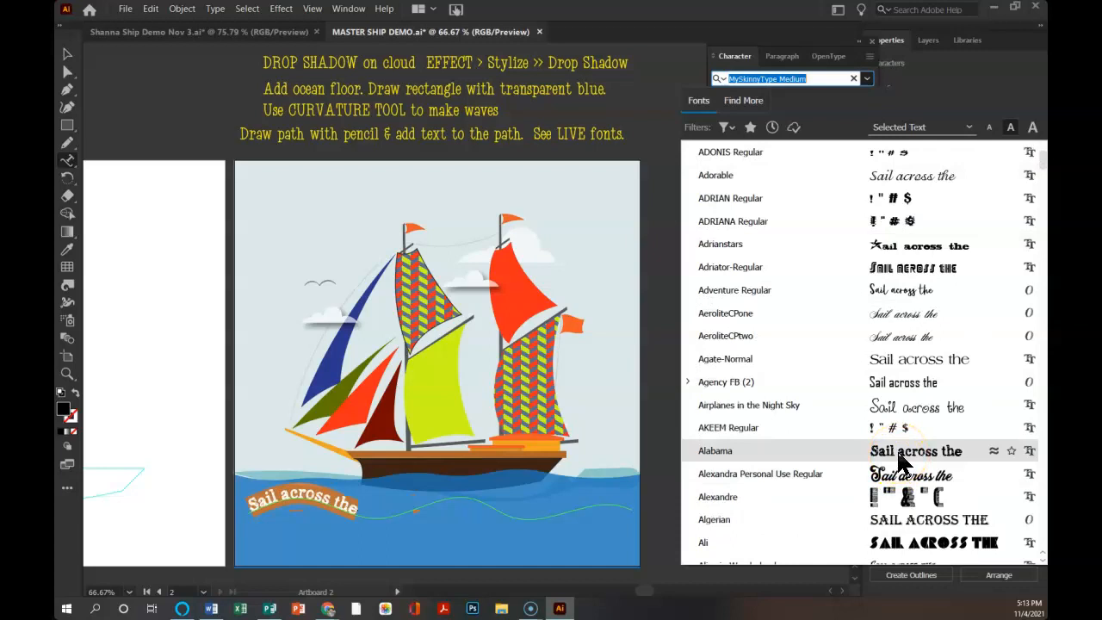
{"action": "left_click", "coordinate": [899, 456]}
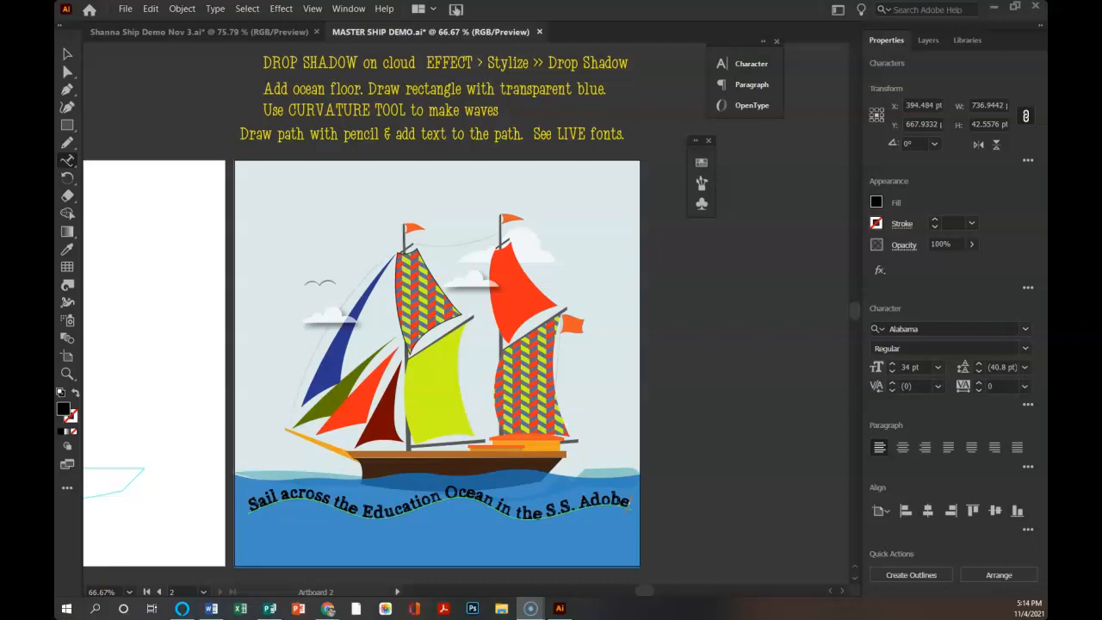
{"action": "left_click", "coordinate": [68, 56]}
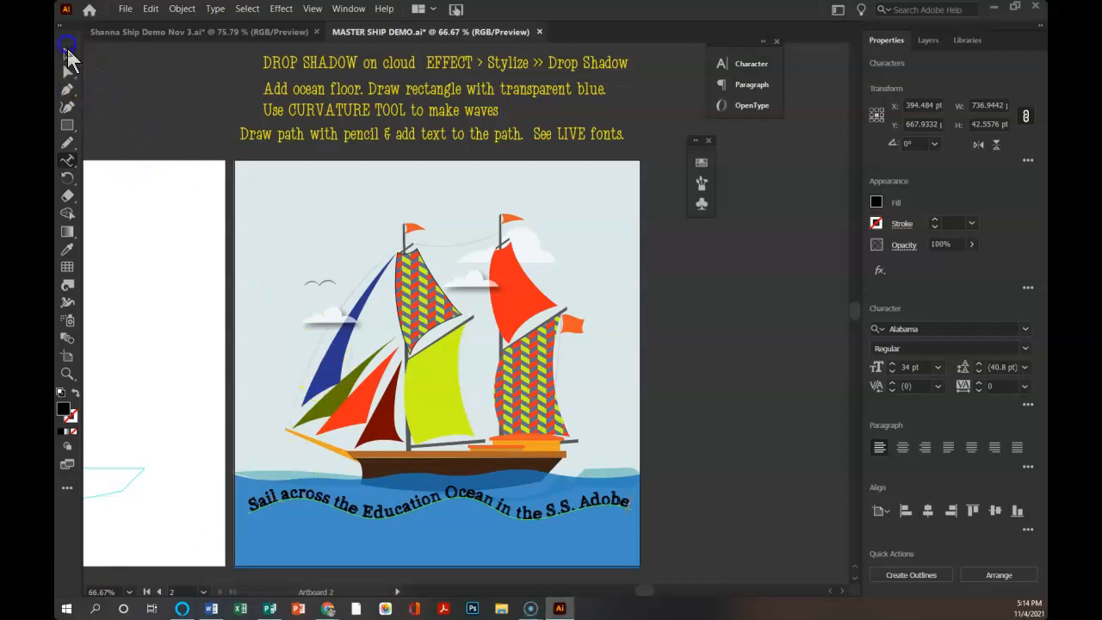
{"action": "left_click", "coordinate": [68, 55]}
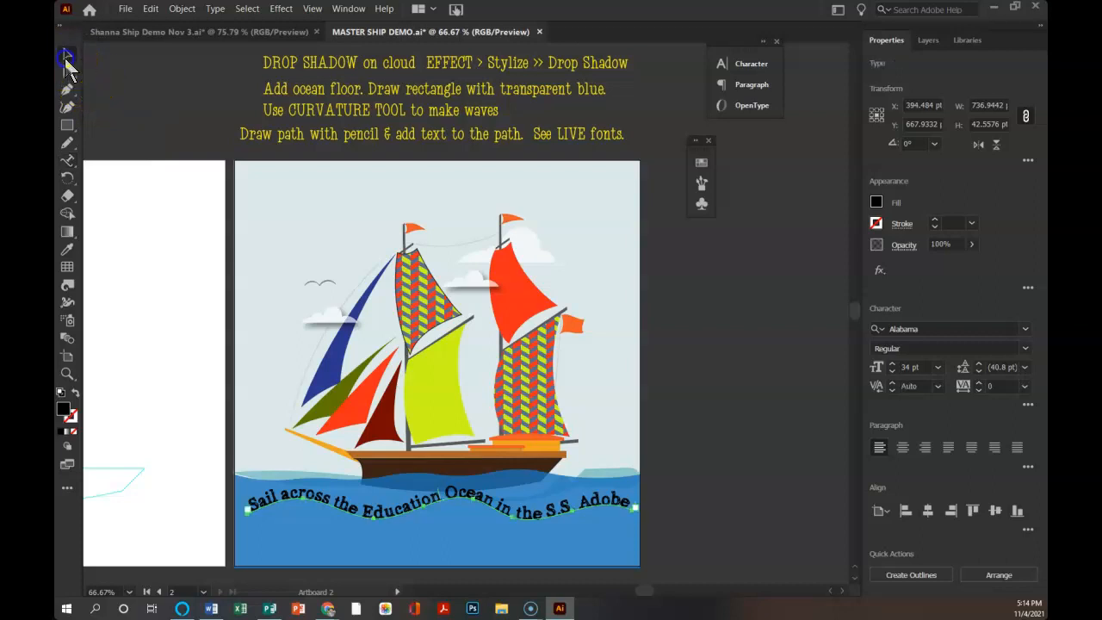
Step: Select the red-orange front sail, view its Color Guide harmonies as Vivid/Muted variations, and close the guide
{"action": "left_click", "coordinate": [348, 422]}
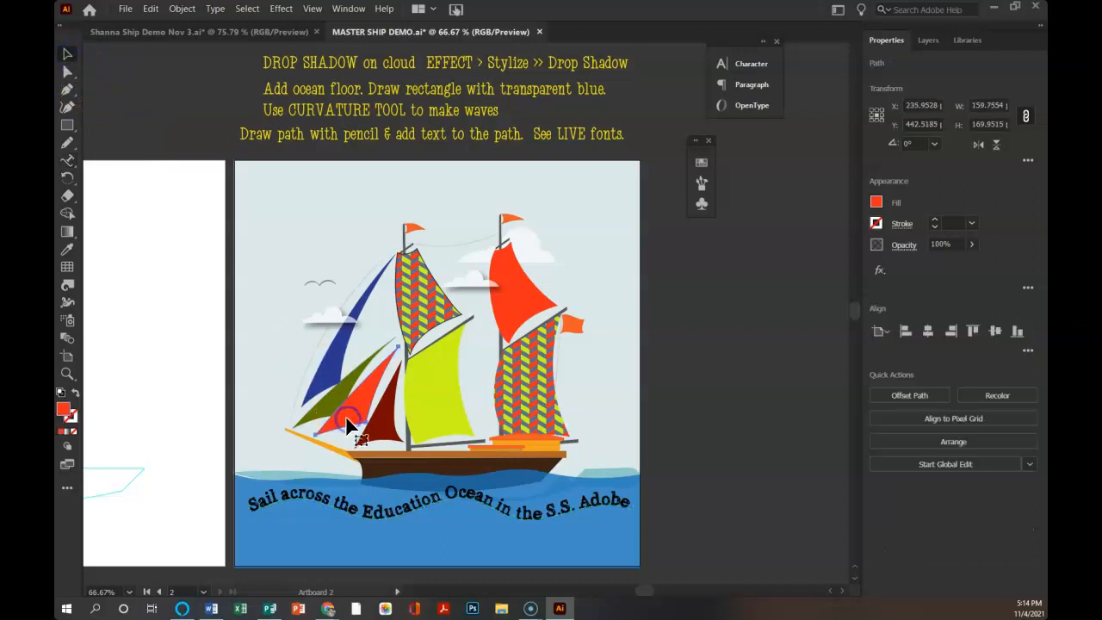
{"action": "left_click", "coordinate": [346, 11]}
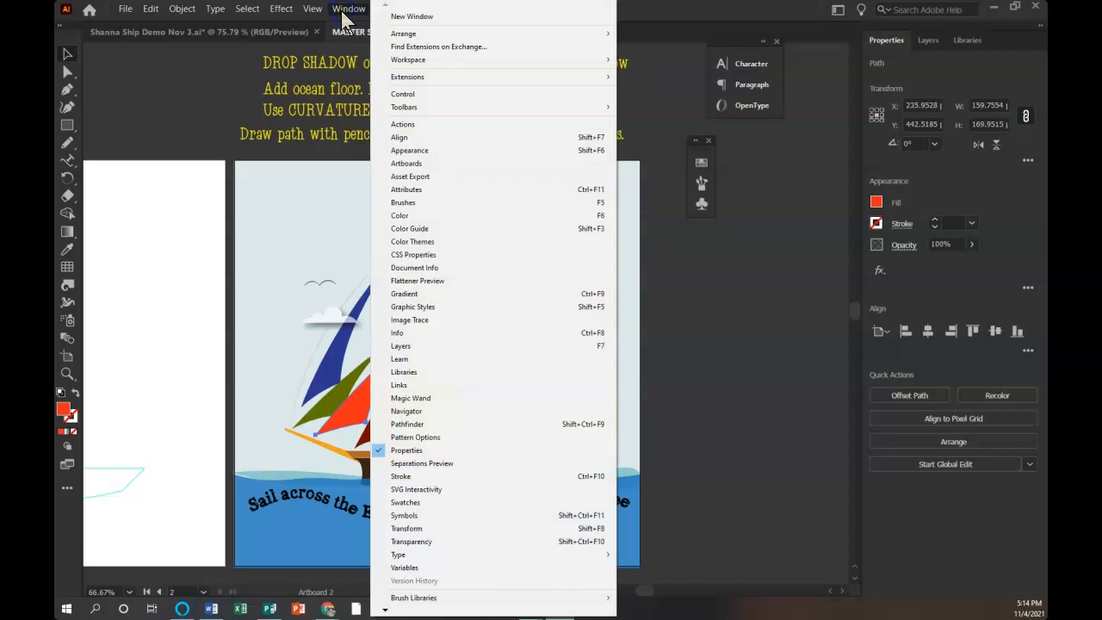
{"action": "left_click", "coordinate": [401, 230]}
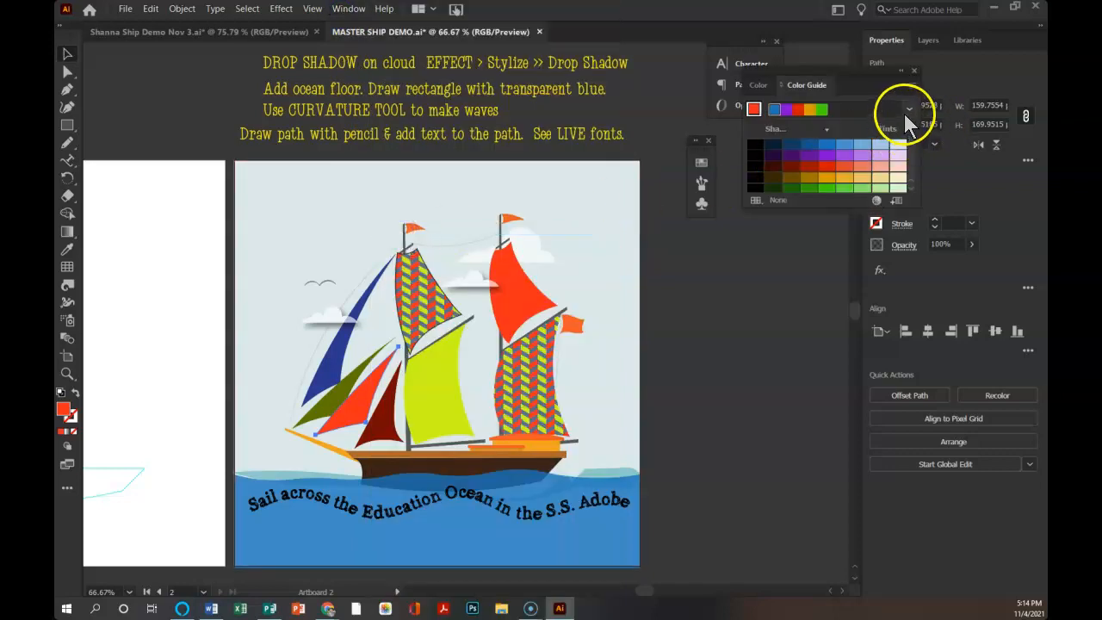
{"action": "left_click", "coordinate": [911, 87]}
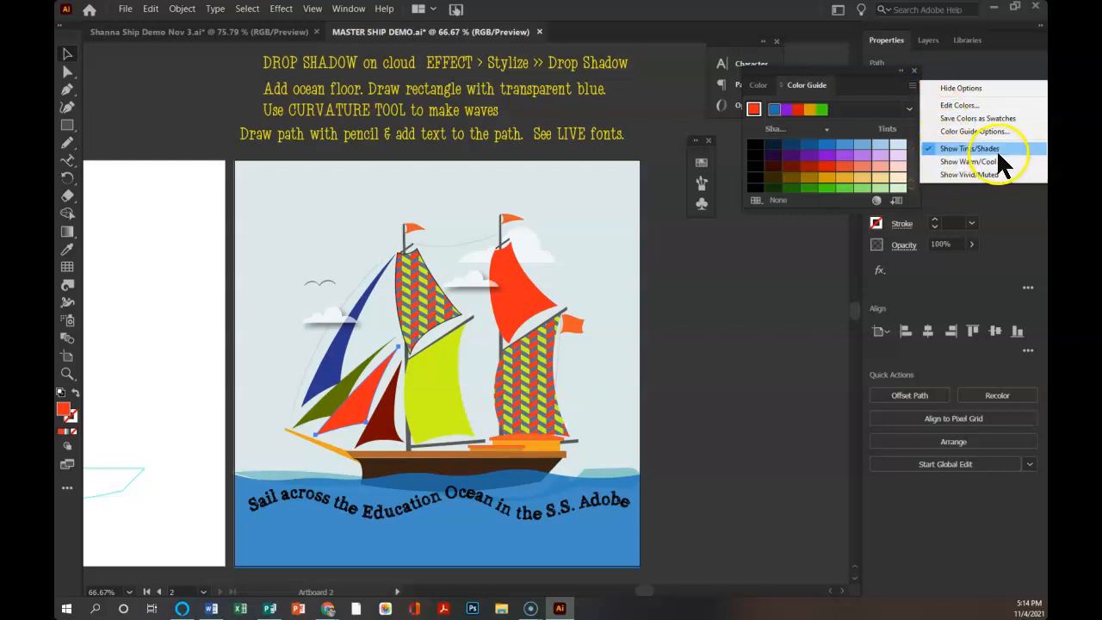
{"action": "left_click", "coordinate": [956, 175]}
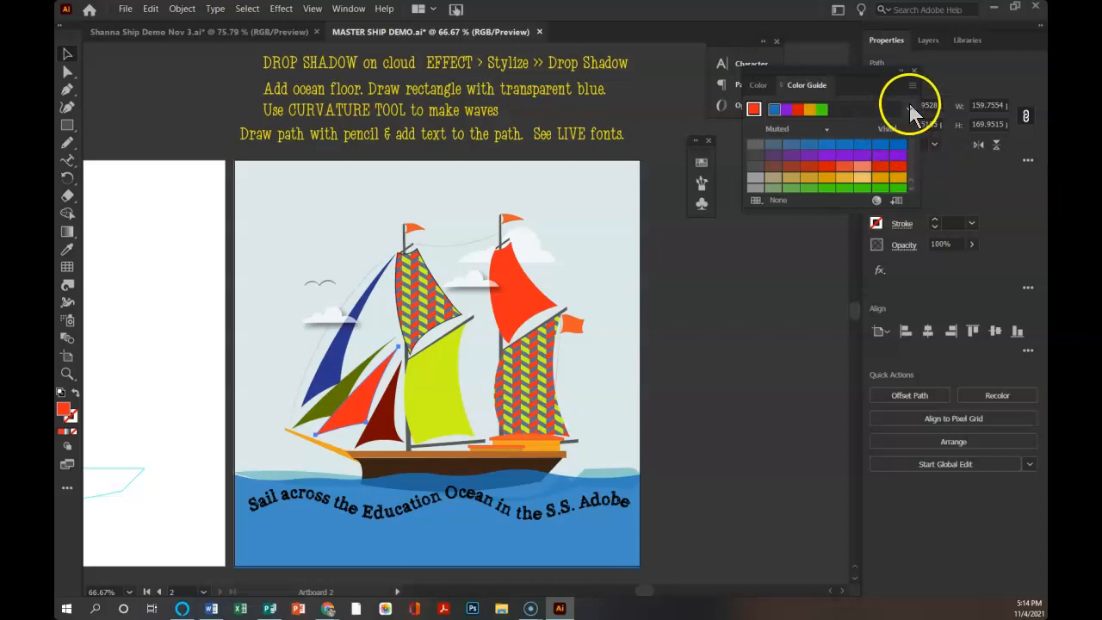
{"action": "left_click", "coordinate": [913, 70]}
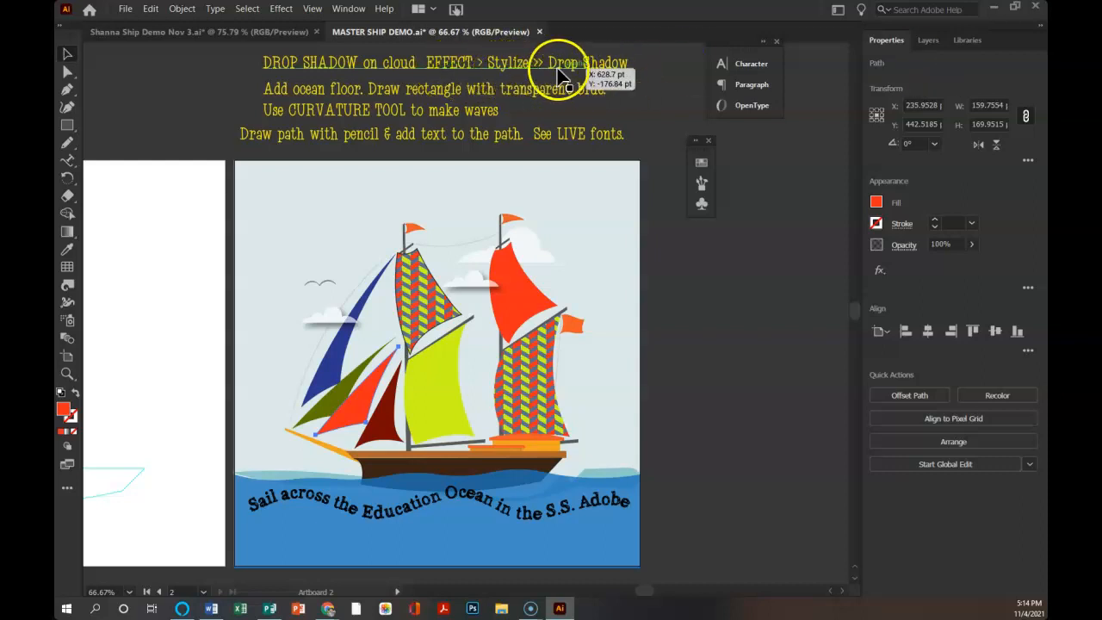
Step: Start exporting the ship document with Export As and choose JPEG as the file format
{"action": "left_click", "coordinate": [278, 485]}
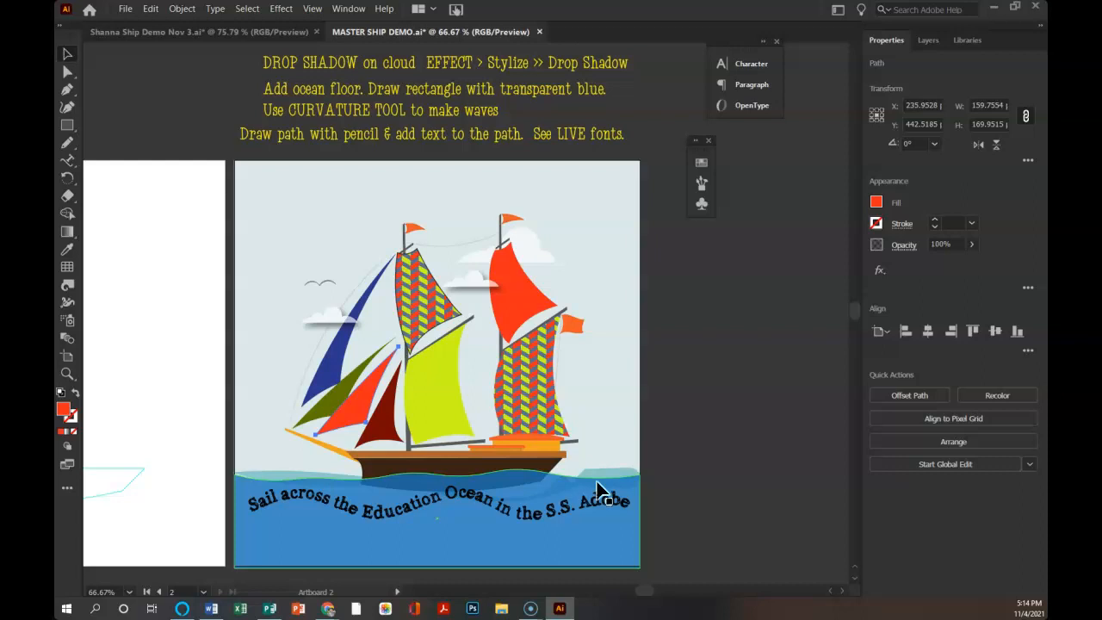
{"action": "scroll", "coordinate": [602, 499], "scroll_direction": "down", "scroll_amount": 1}
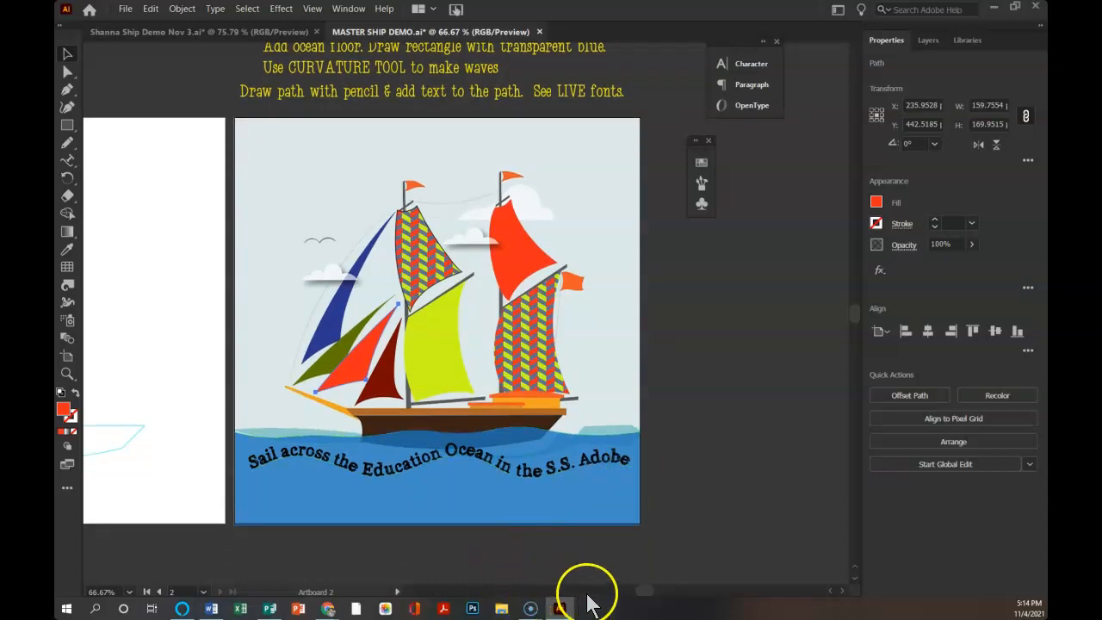
{"action": "mouse_move", "coordinate": [641, 594]}
{"action": "left_mouse_down"}
{"action": "mouse_move", "coordinate": [627, 597]}
{"action": "mouse_move", "coordinate": [651, 597]}
{"action": "mouse_move", "coordinate": [631, 610]}
{"action": "mouse_move", "coordinate": [640, 600]}
{"action": "left_mouse_up"}
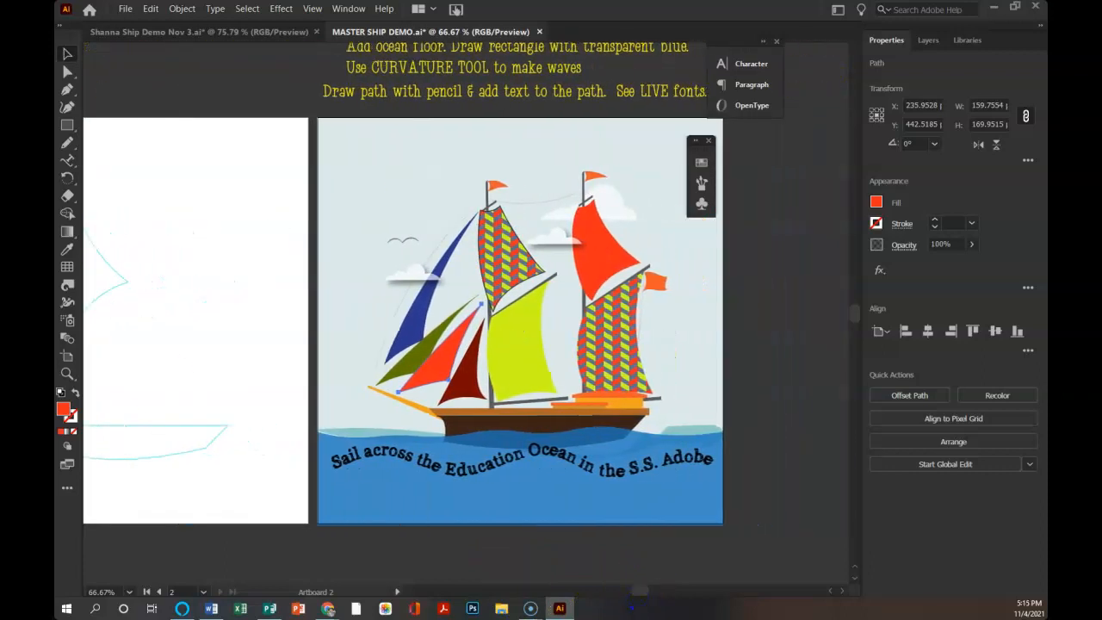
{"action": "left_click", "coordinate": [125, 9]}
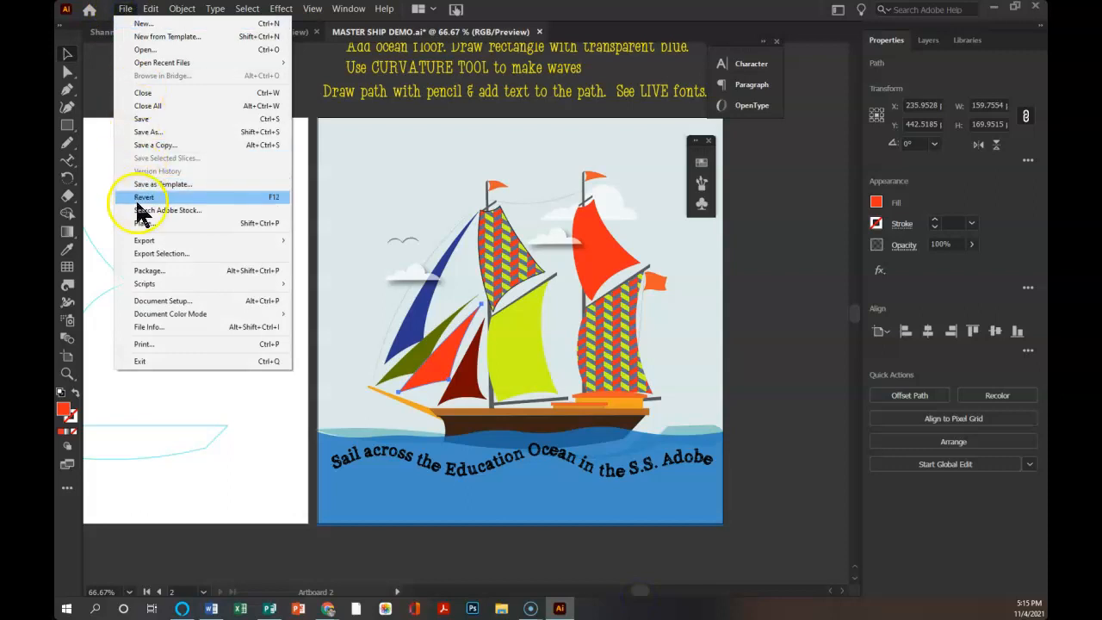
{"action": "mouse_move", "coordinate": [142, 240]}
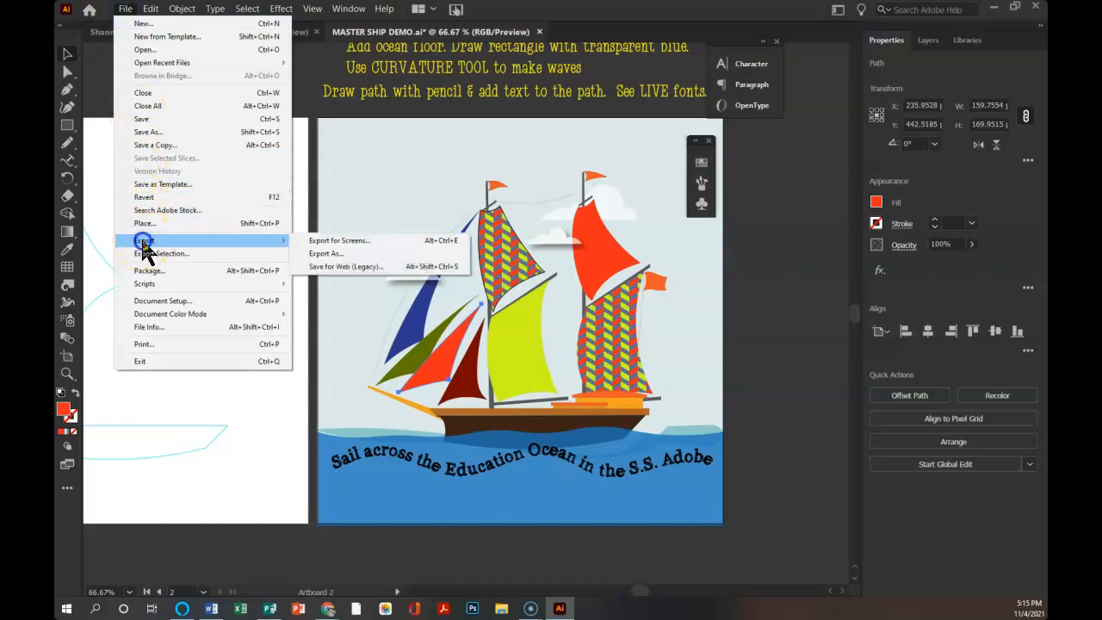
{"action": "left_click", "coordinate": [334, 254]}
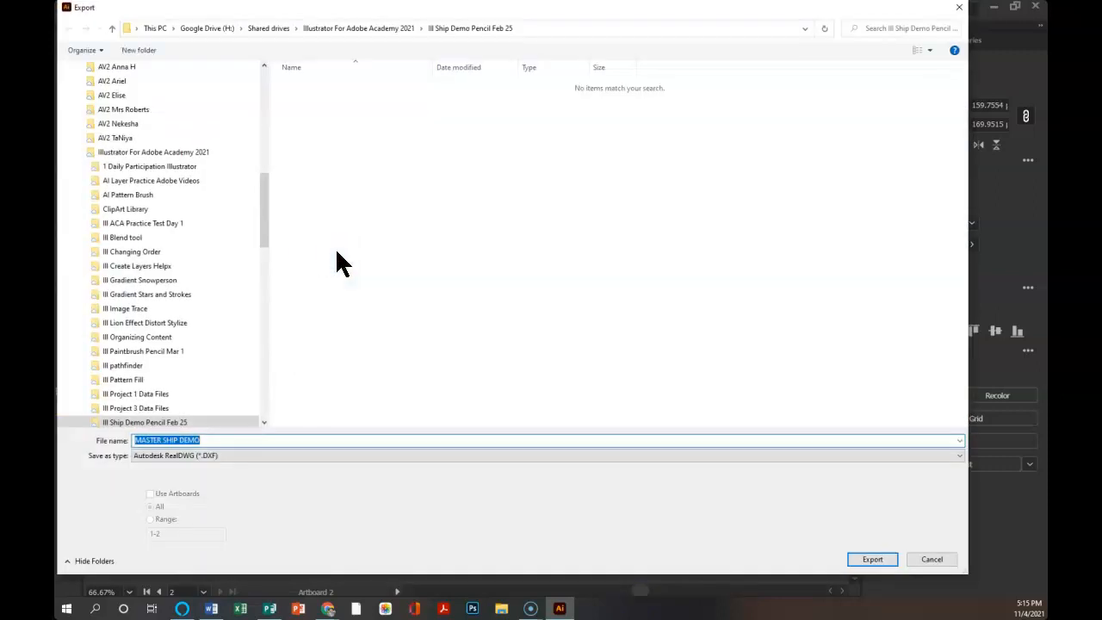
{"action": "left_click", "coordinate": [158, 498]}
{"action": "left_click", "coordinate": [154, 491]}
{"action": "left_click", "coordinate": [150, 495]}
{"action": "left_click", "coordinate": [207, 456]}
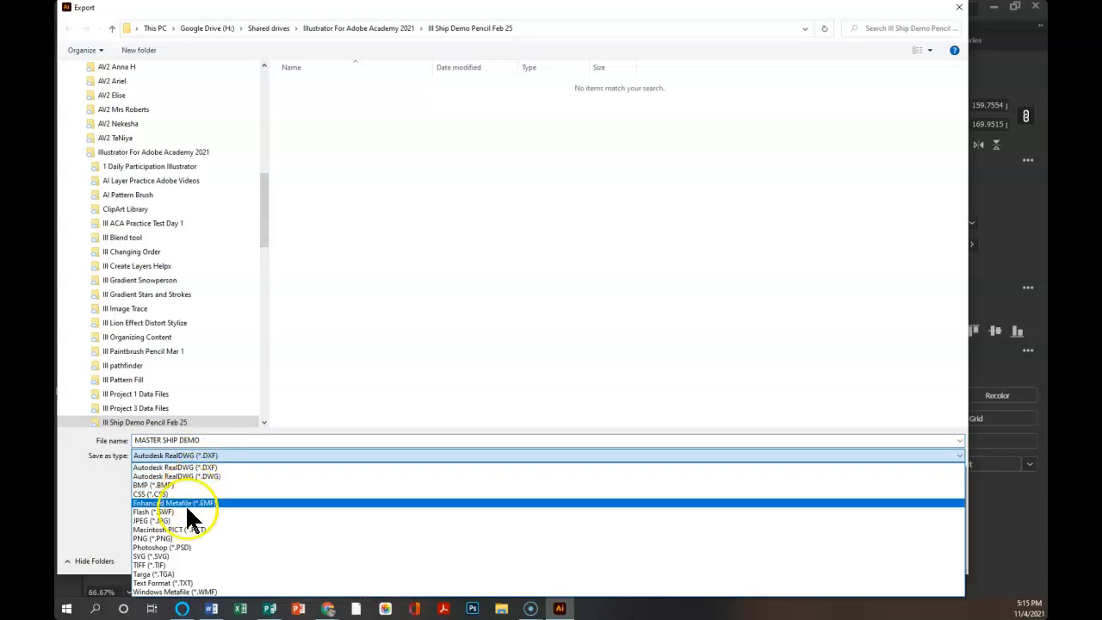
{"action": "left_click", "coordinate": [183, 522]}
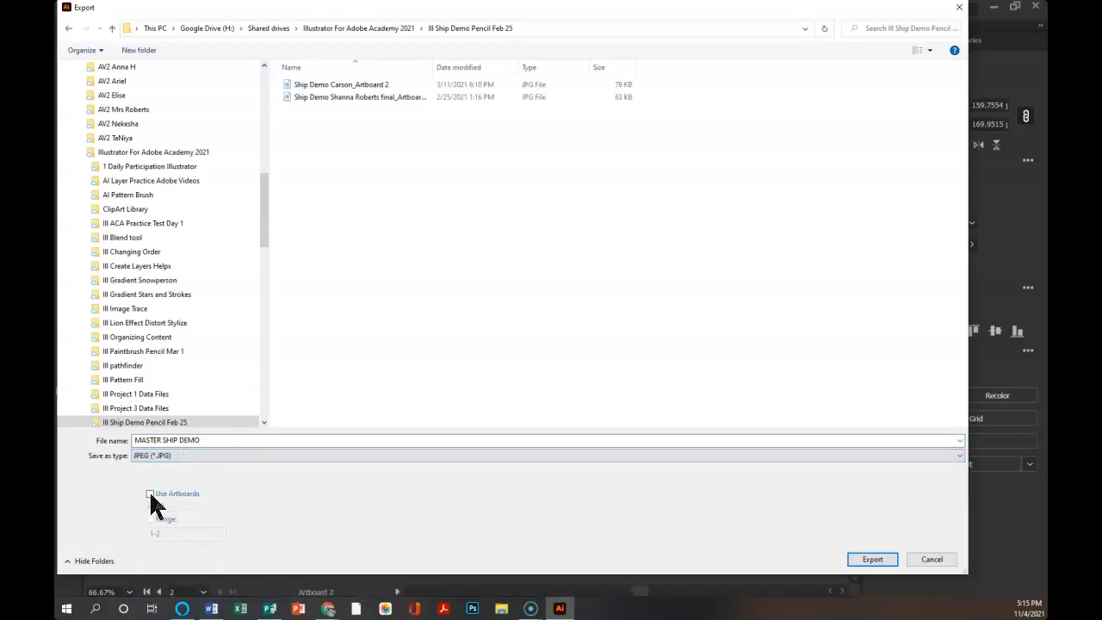
Step: Restrict the export to artboards and set the artboard range to 2
{"action": "left_click", "coordinate": [151, 494]}
{"action": "left_click", "coordinate": [150, 519]}
{"action": "left_click_drag", "start_coordinate": [166, 534], "coordinate": [100, 531]}
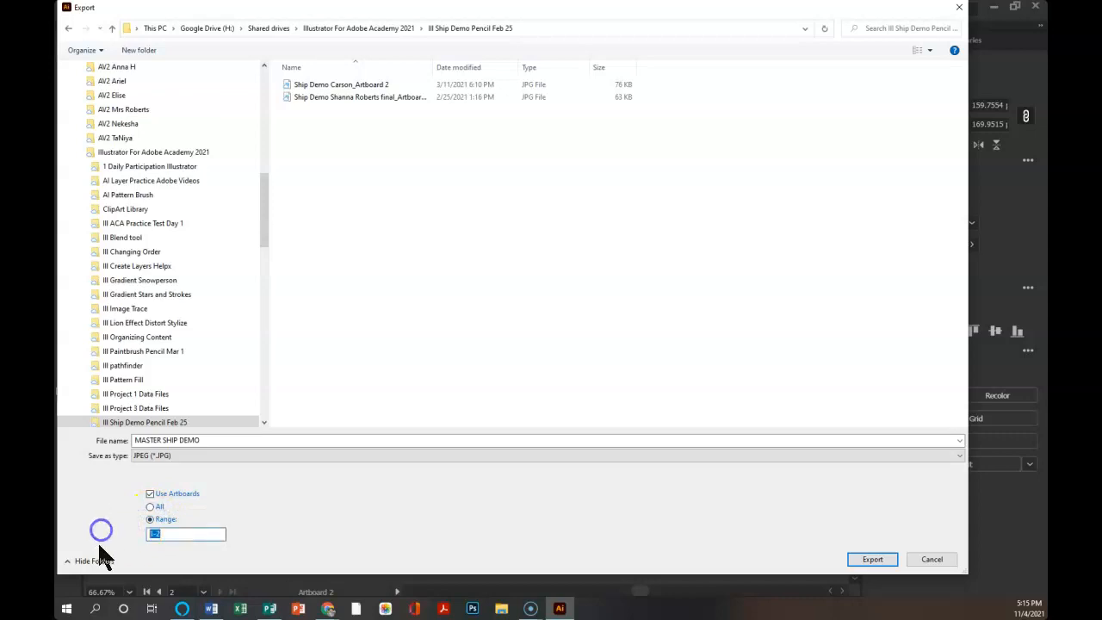
{"action": "type", "text": "2"}
Step: Name the export file Southern Lee Ship Sail and export it as an RGB JPEG at quality 8 and 300 ppi
{"action": "left_click", "coordinate": [189, 440]}
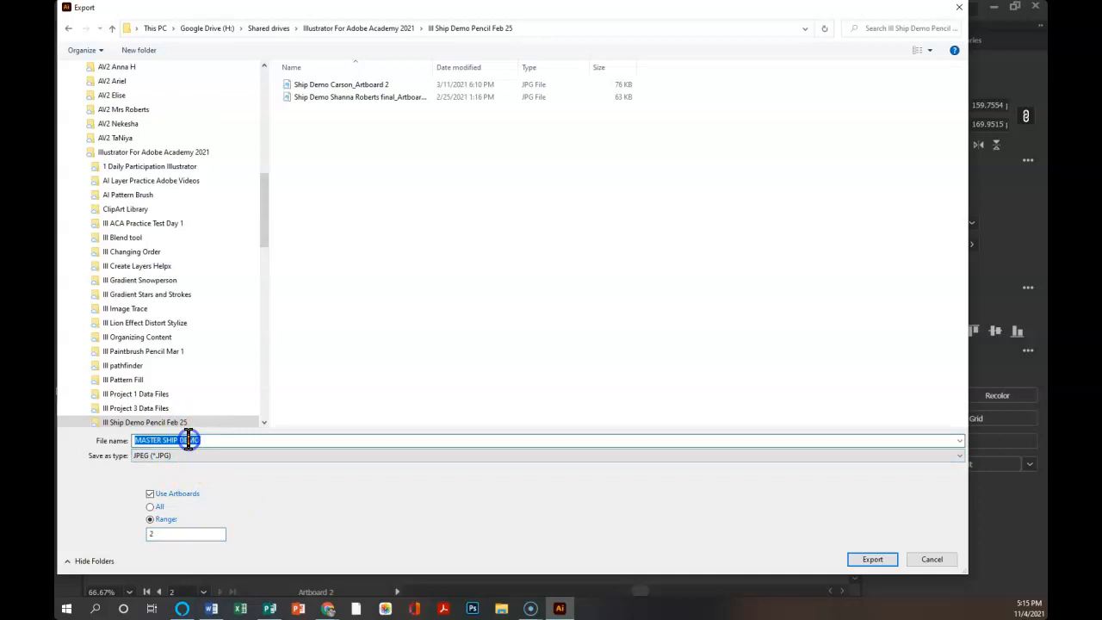
{"action": "type", "text": "S"}
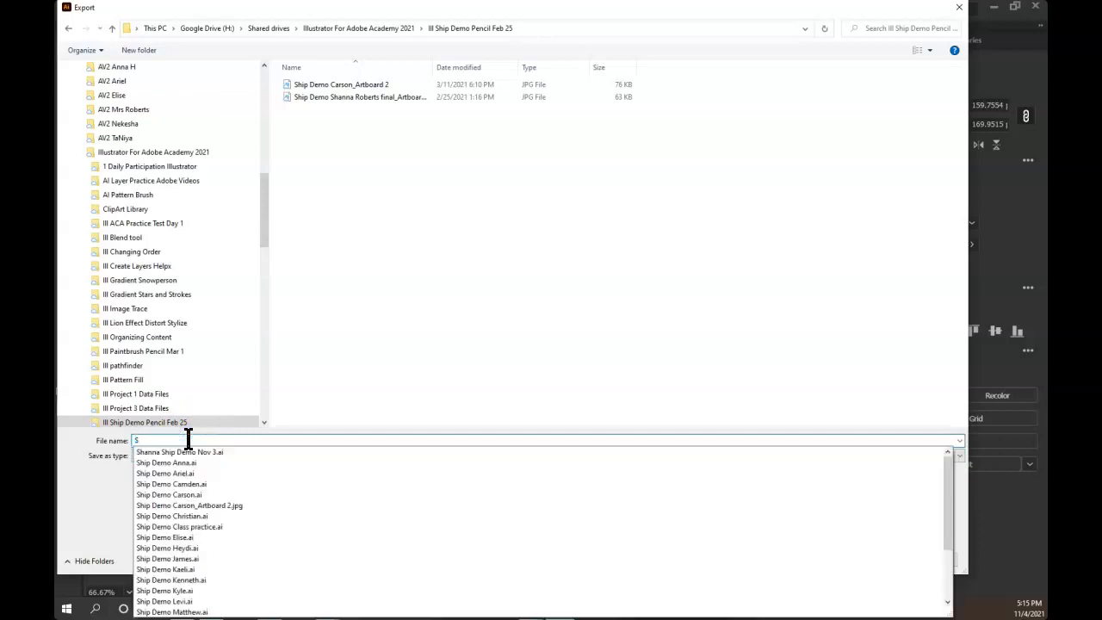
{"action": "type", "text": "outhern Lee Ship Sail"}
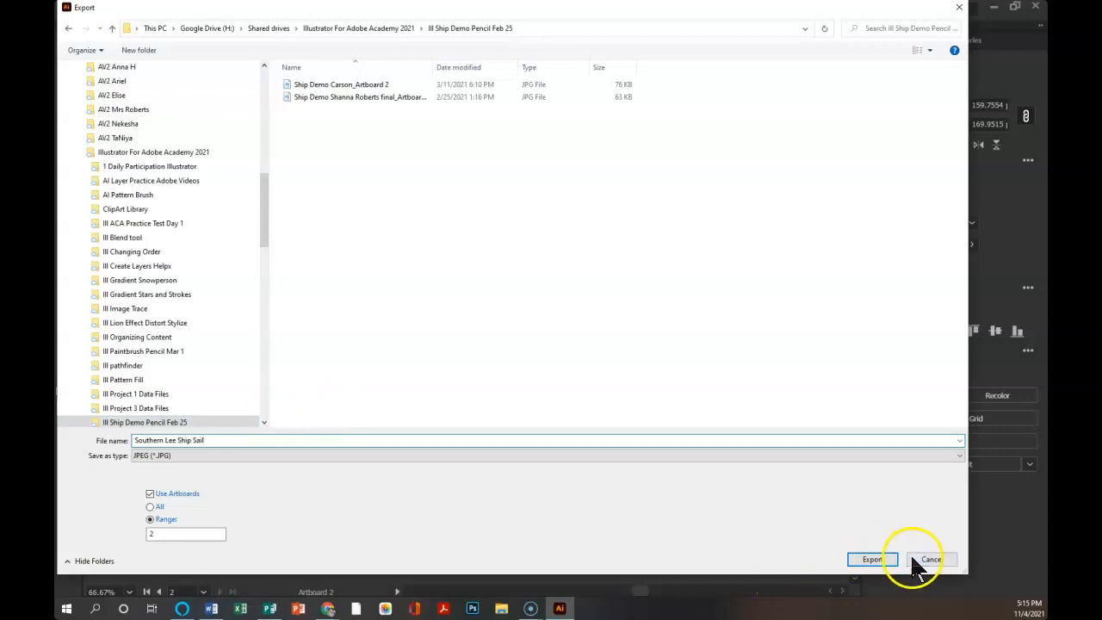
{"action": "left_click", "coordinate": [883, 564]}
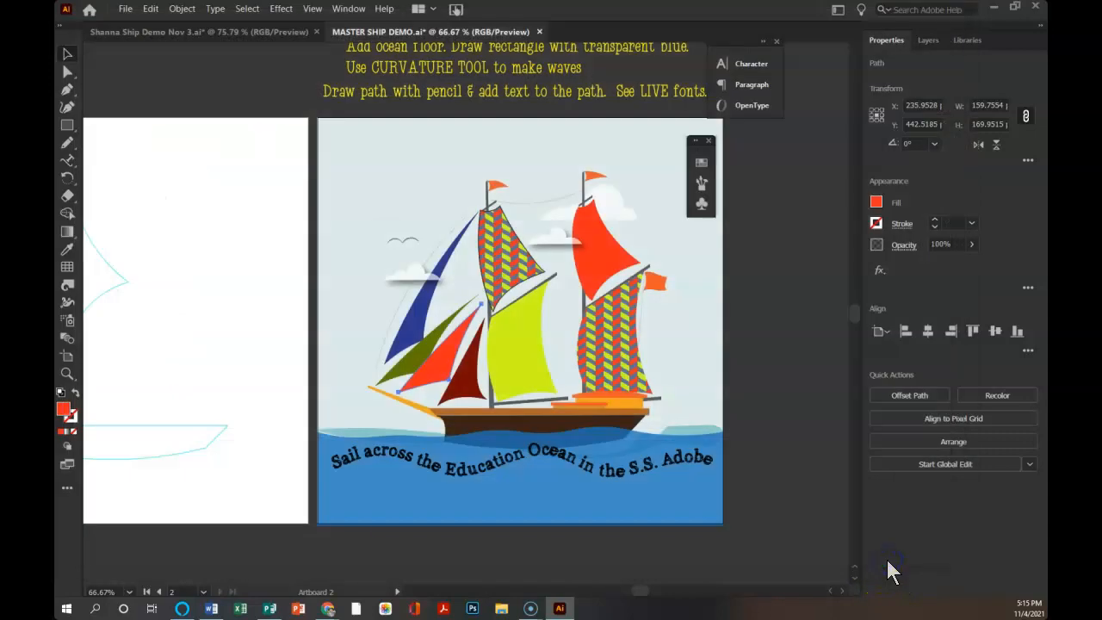
{"action": "left_click", "coordinate": [611, 506]}
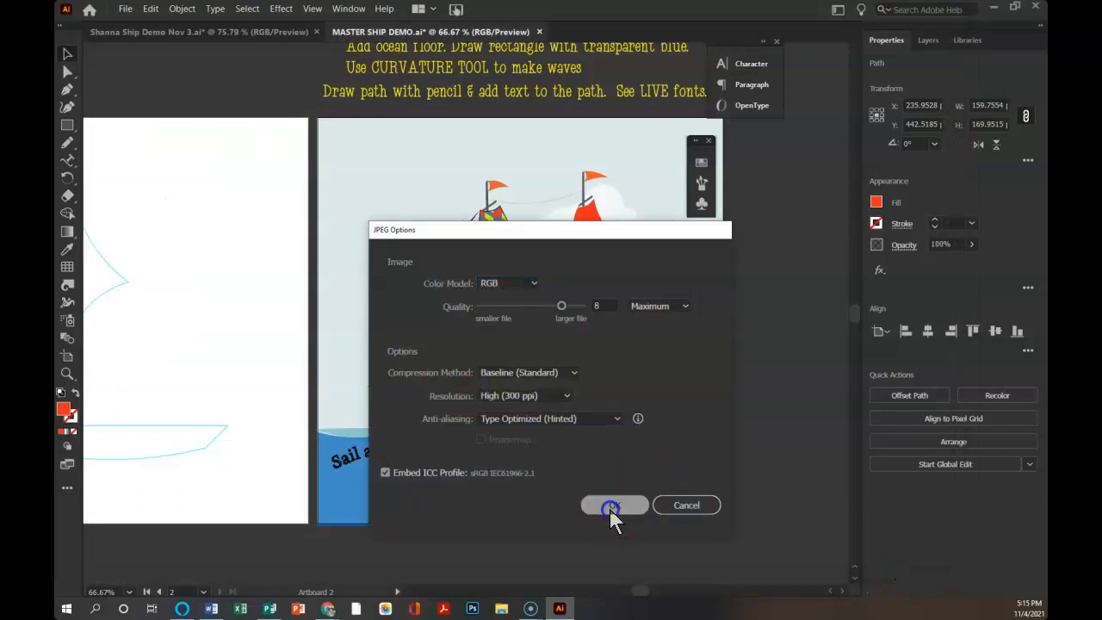